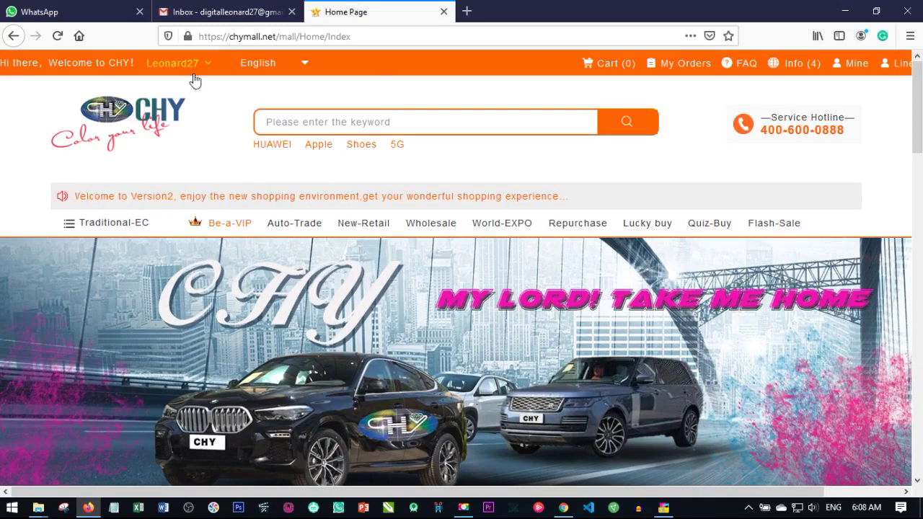
Open Personal Center from the username menu and review the account's bank and wallet details.
mouse_move(191, 79)
click(259, 158)
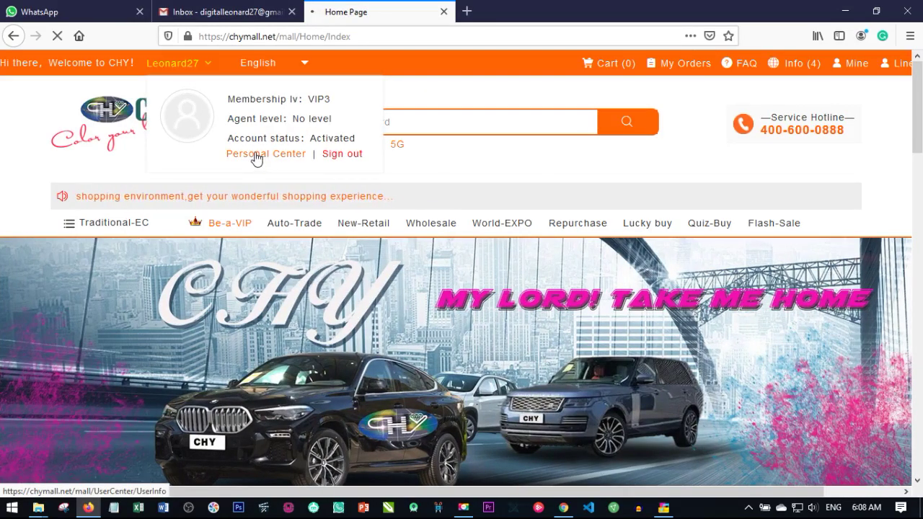
scroll(216, 216, down, 5)
scroll(180, 289, down, 3)
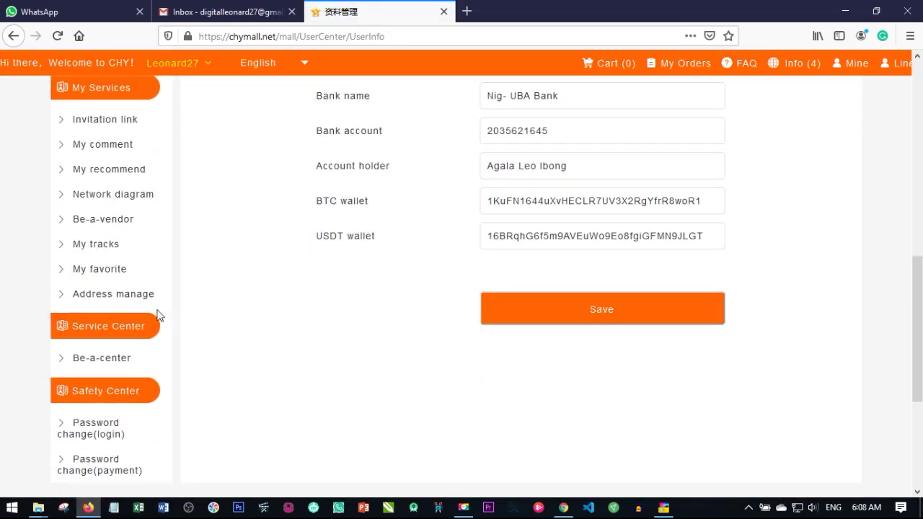
scroll(124, 331, down, 5)
scroll(101, 243, up, 4)
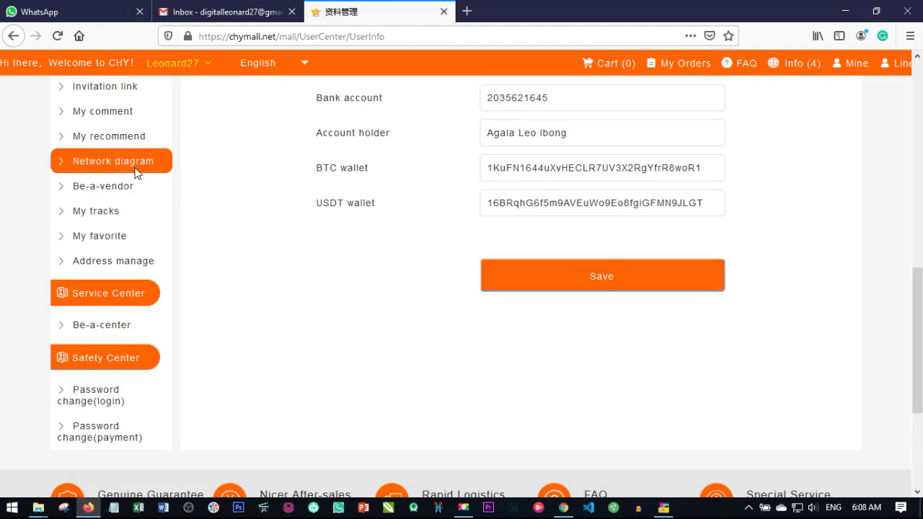
click(109, 166)
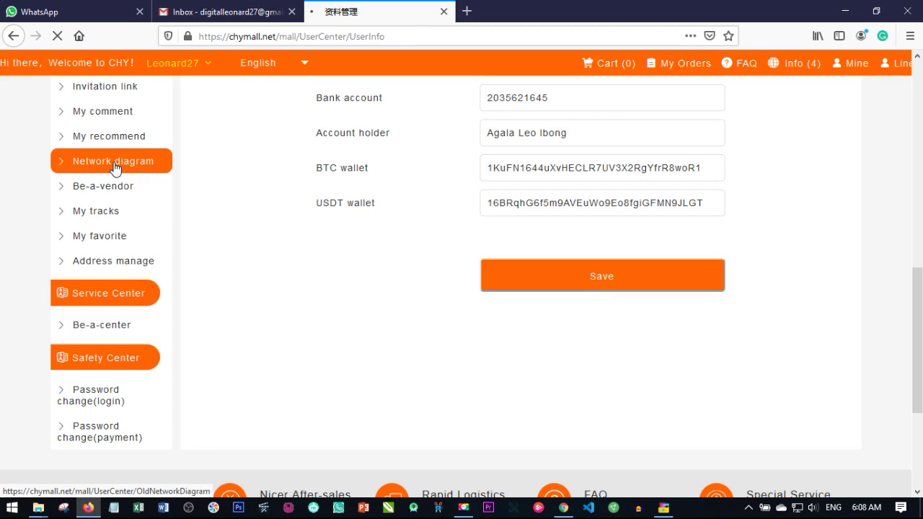
Scroll through the member tree and start registering a member in the empty Left zone position.
scroll(284, 240, down, 3)
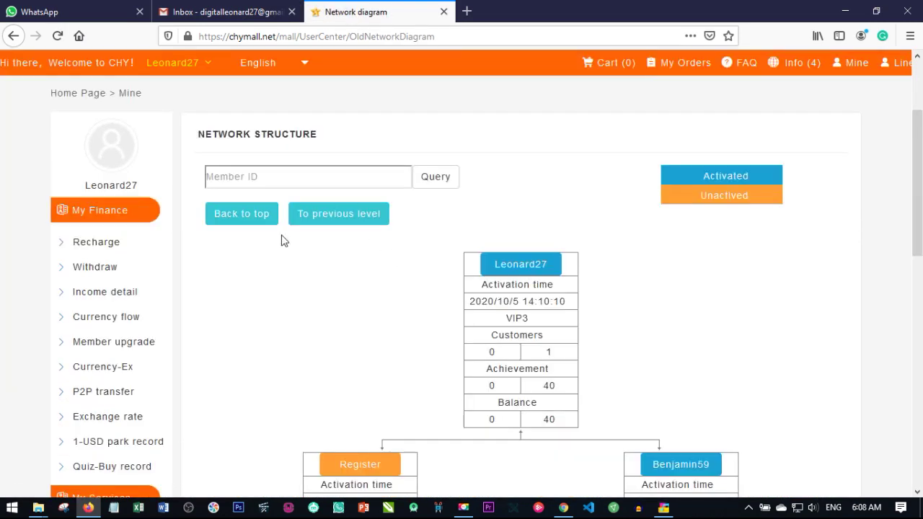
scroll(201, 255, down, 3)
scroll(214, 279, up, 5)
scroll(340, 305, down, 4)
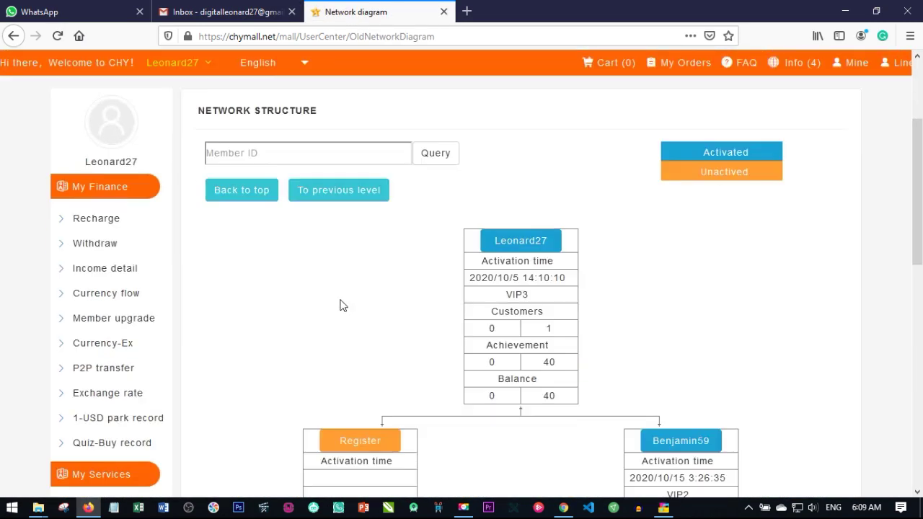
scroll(340, 305, down, 3)
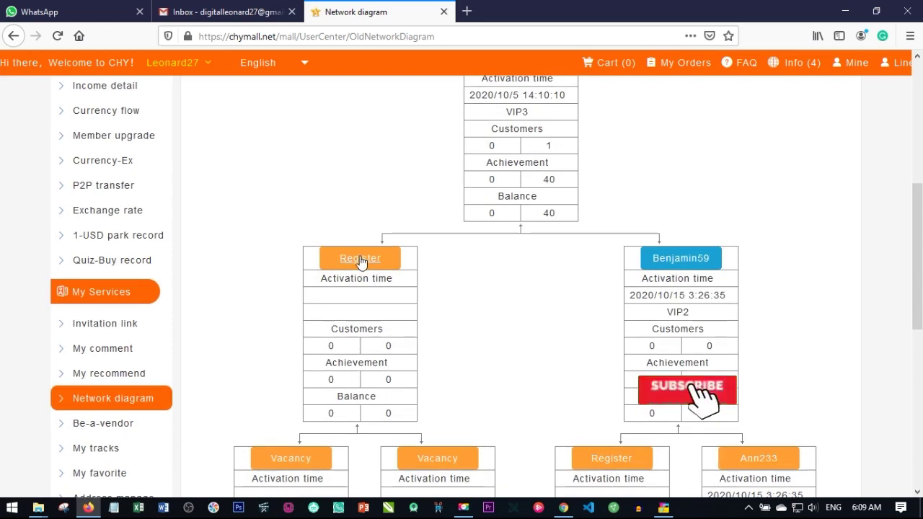
click(360, 262)
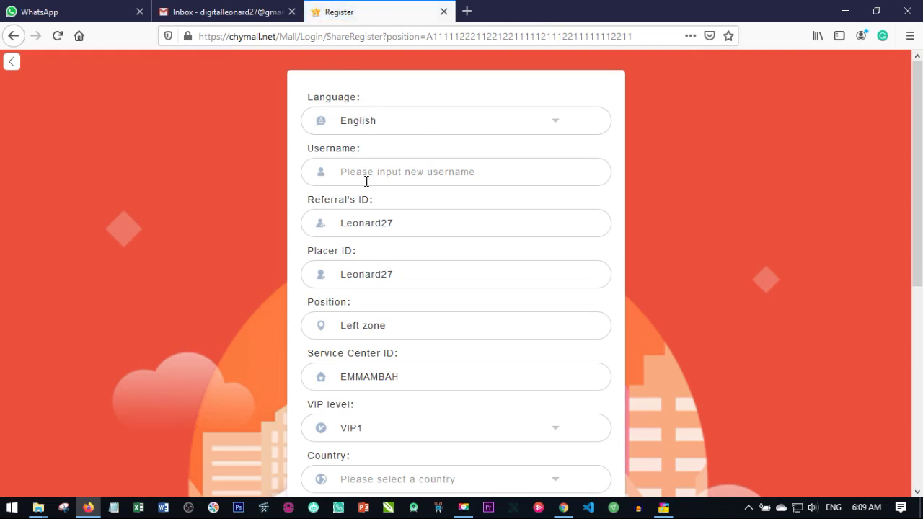
Scroll down the prefilled registration form toward the address and password fields.
scroll(392, 240, down, 5)
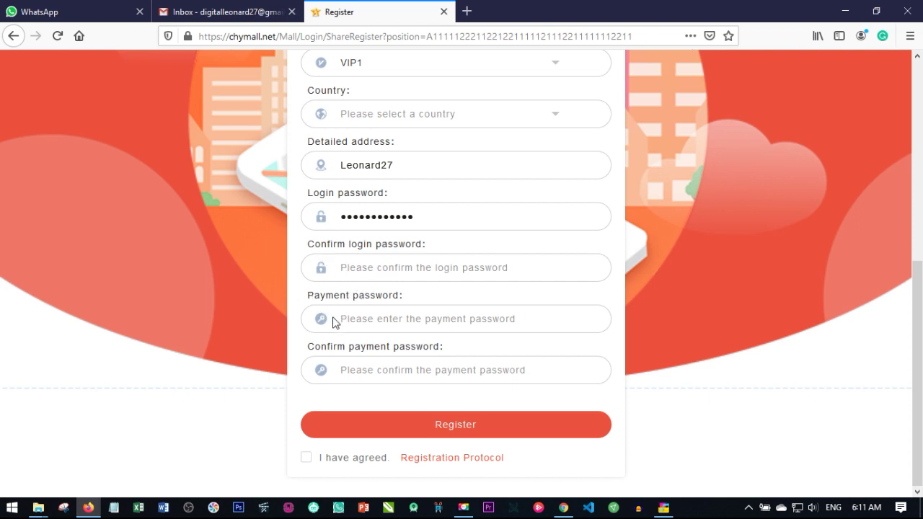
Return to the network diagram and open the P2P transfer page showing 14.00 CHY points.
click(12, 36)
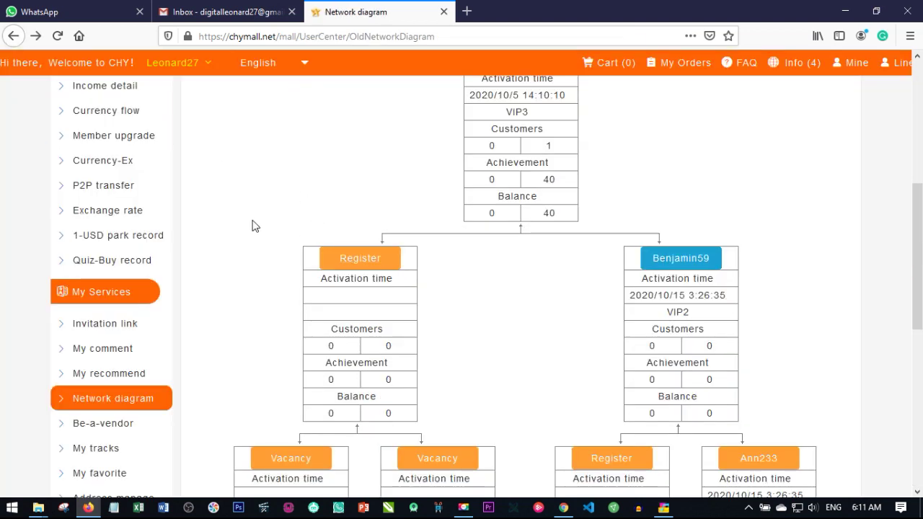
scroll(137, 259, up, 5)
scroll(137, 259, down, 5)
click(113, 256)
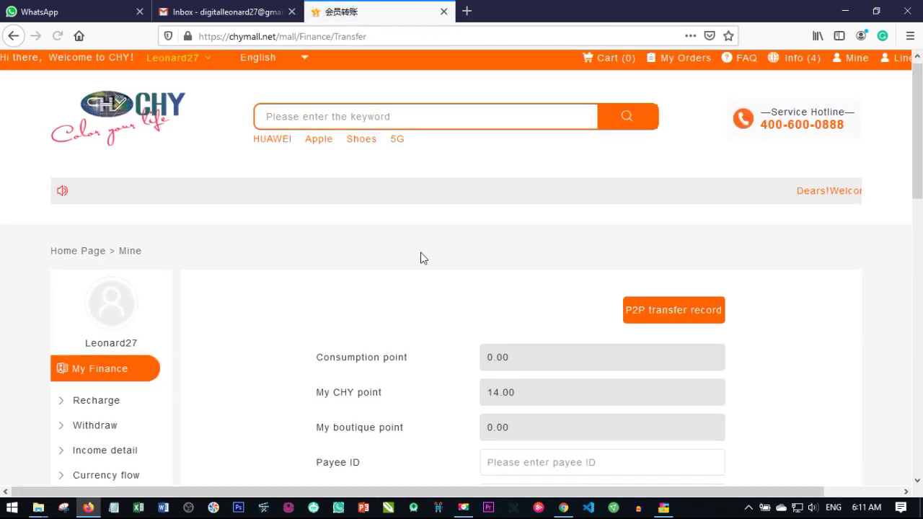
scroll(542, 214, down, 2)
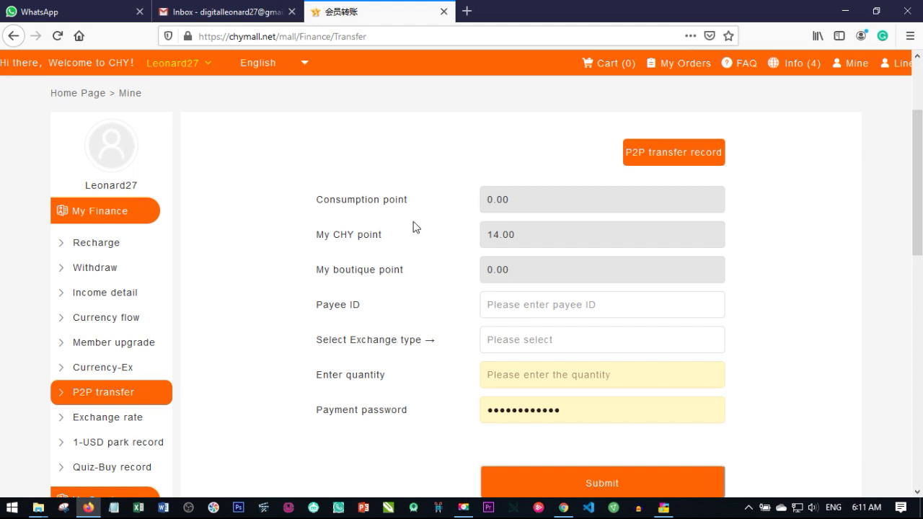
scroll(542, 232, down, 2)
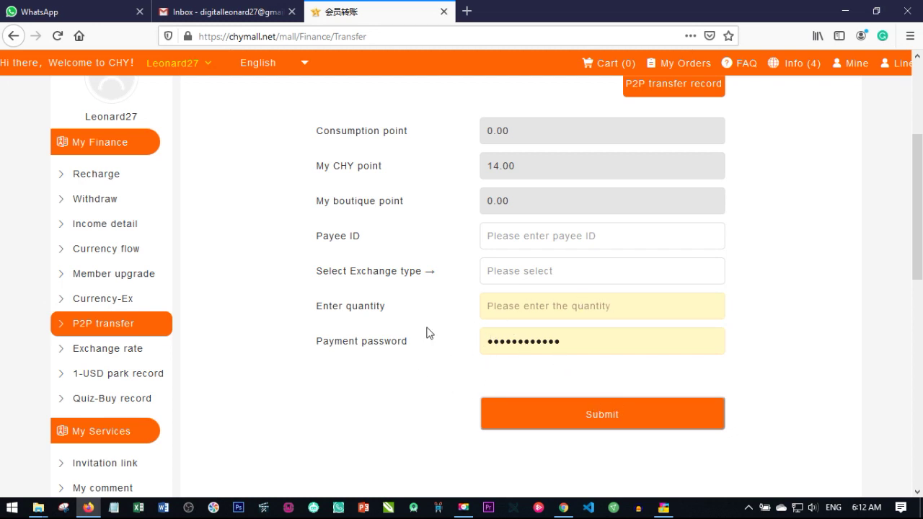
Open the withdrawal form from the sidebar and scroll through it.
click(95, 207)
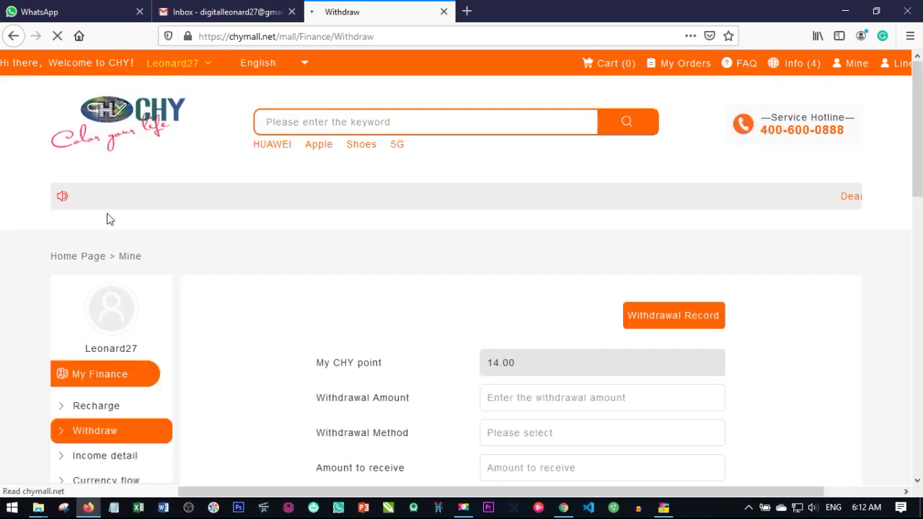
scroll(504, 299, down, 3)
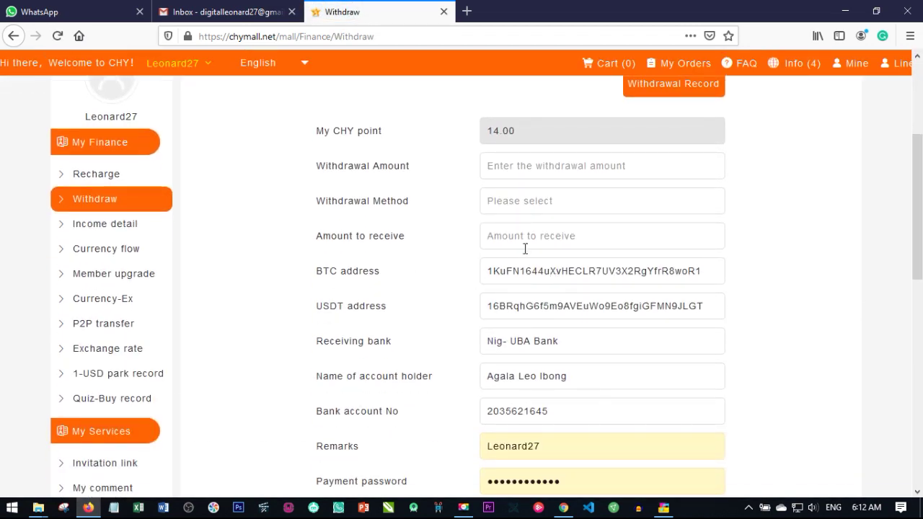
scroll(560, 189, down, 4)
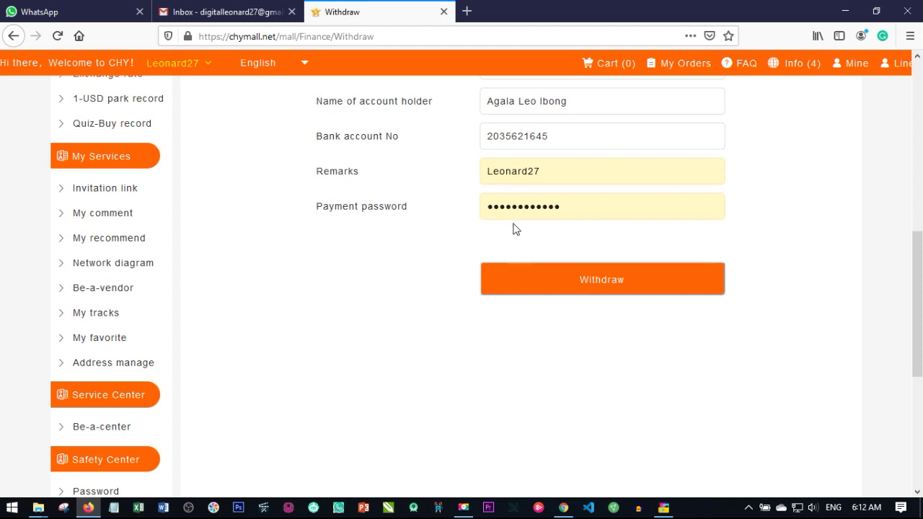
scroll(458, 278, up, 8)
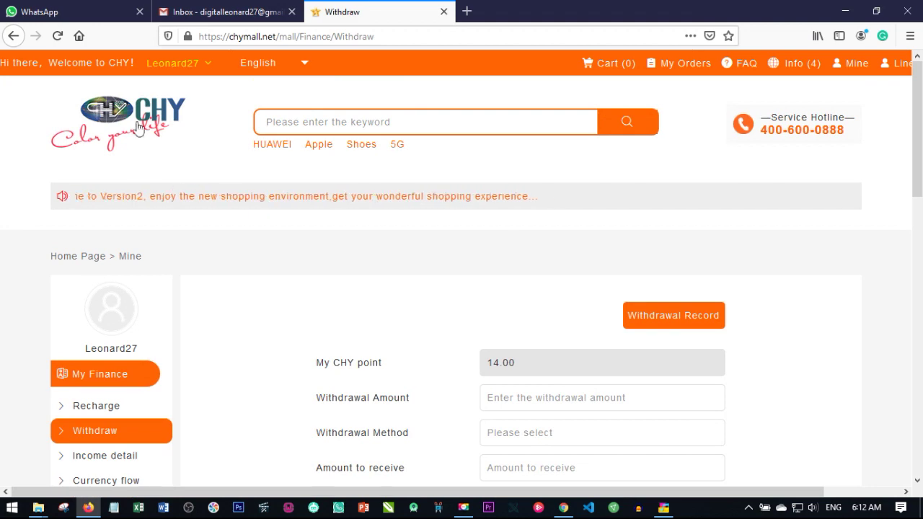
From the store home page, browse New-Retail and open the $100.00 Quantum fuel saver card.
click(139, 126)
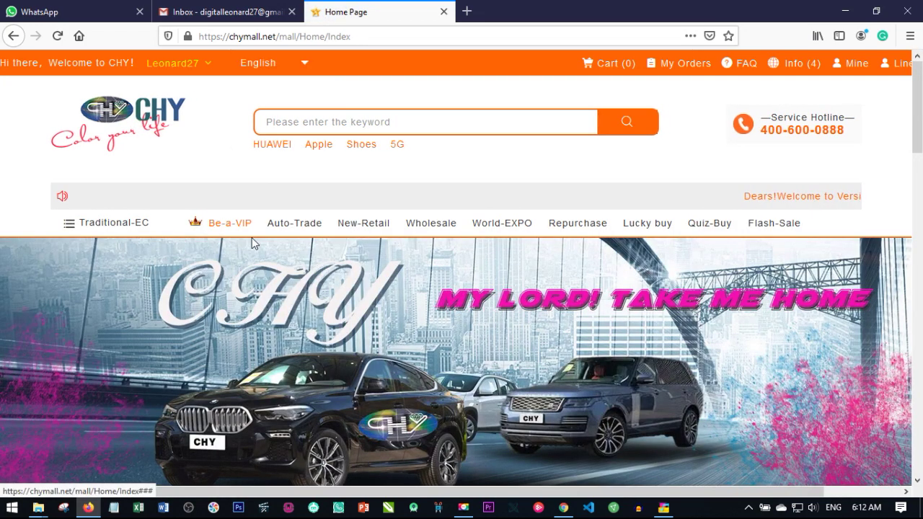
click(364, 228)
scroll(346, 190, down, 4)
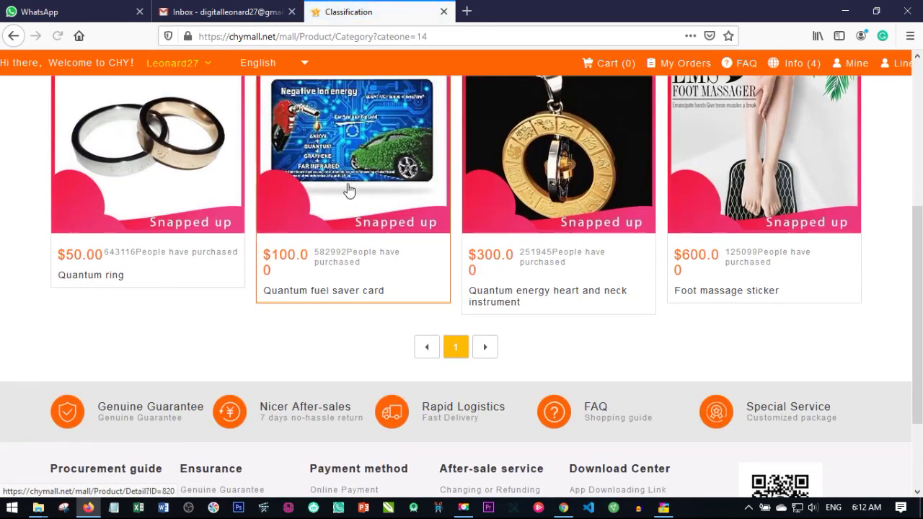
click(344, 186)
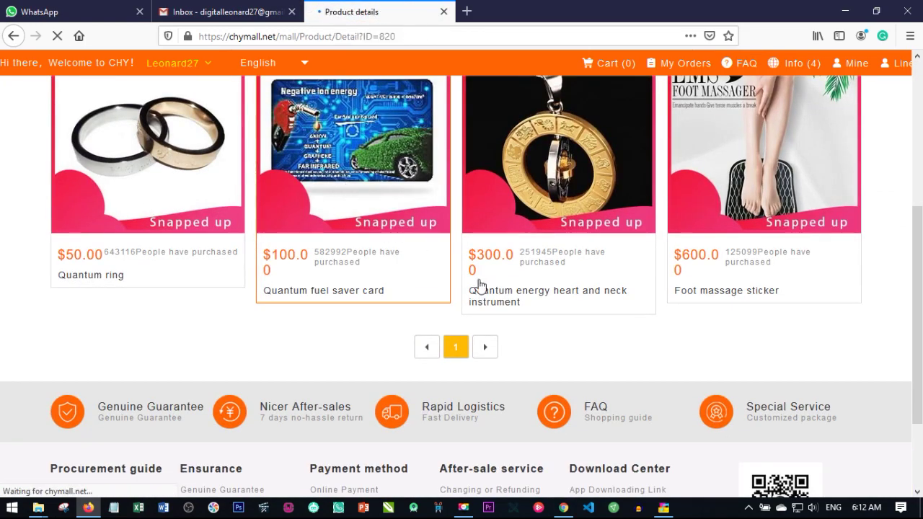
Review the Quantum fuel saver card page: $100.00, down from $200.00, with 664776 in stock.
scroll(542, 324, down, 2)
scroll(508, 353, down, 2)
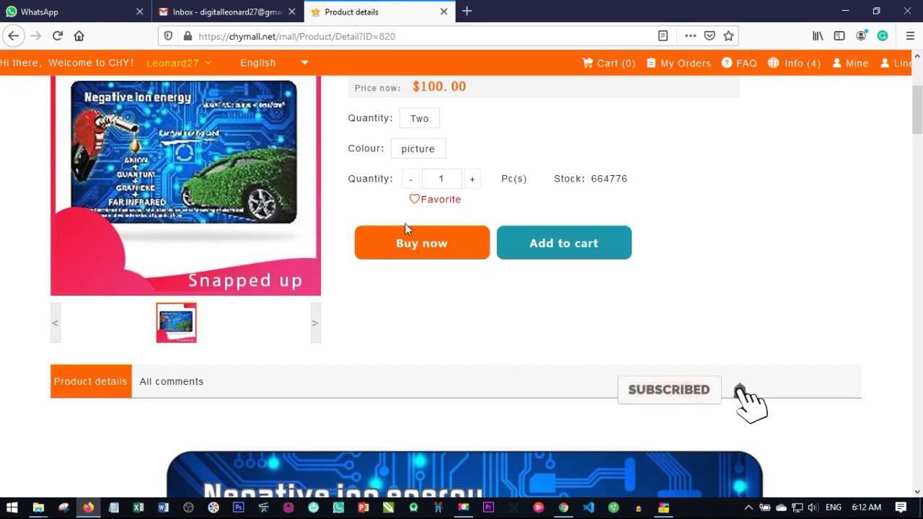
scroll(377, 301, up, 1)
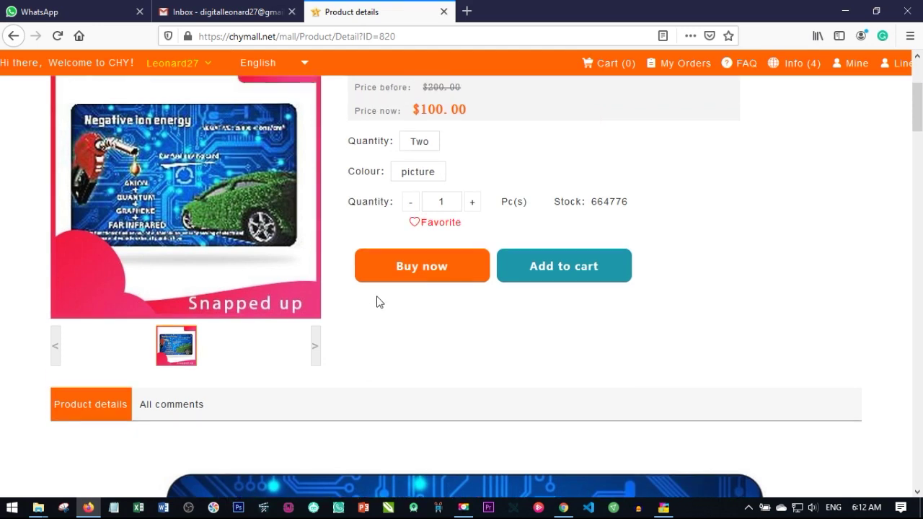
scroll(393, 278, up, 3)
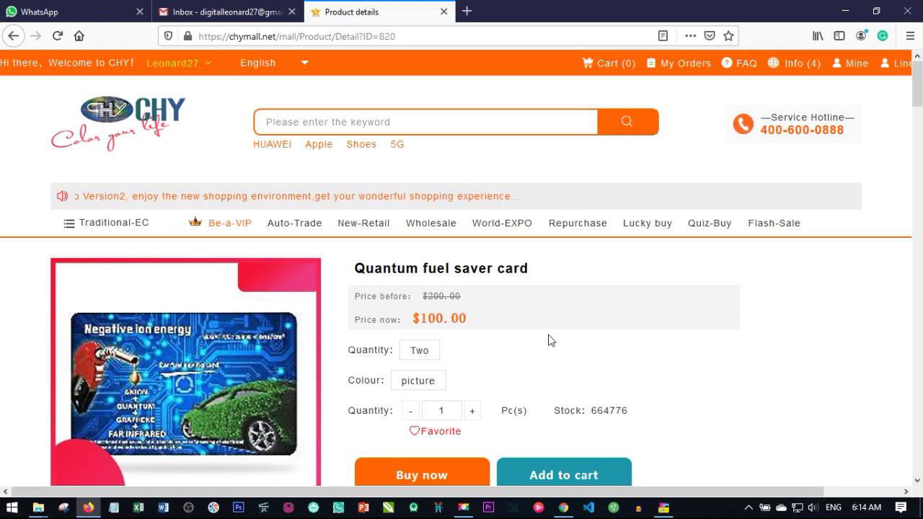
mouse_move(186, 69)
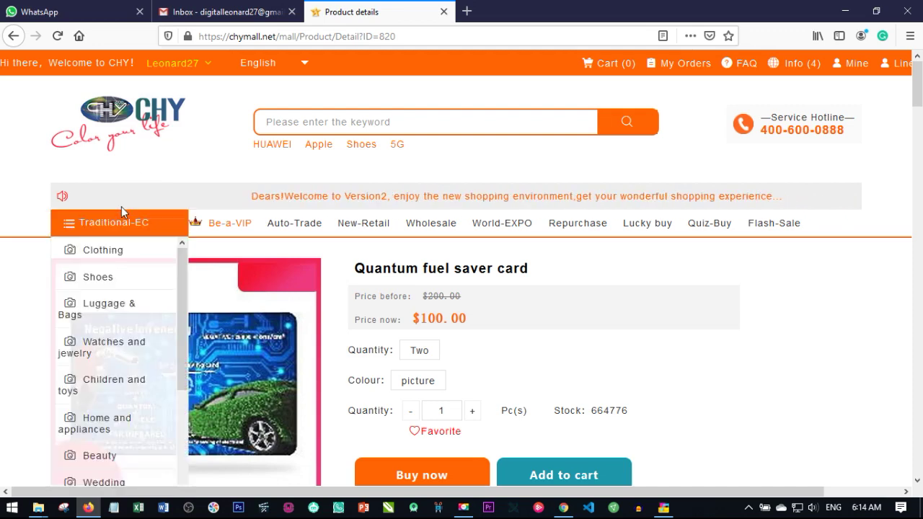
Return to the mall home page and open the account's Personal Center profile.
click(114, 117)
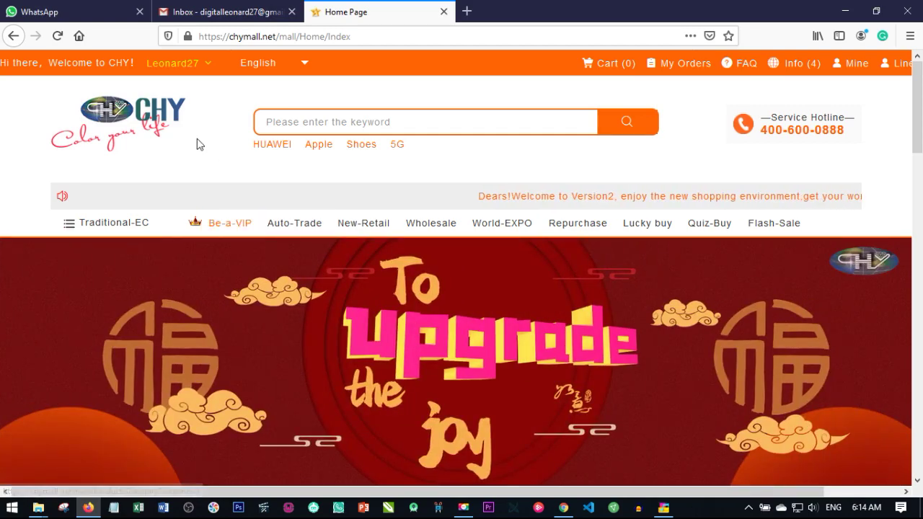
click(242, 154)
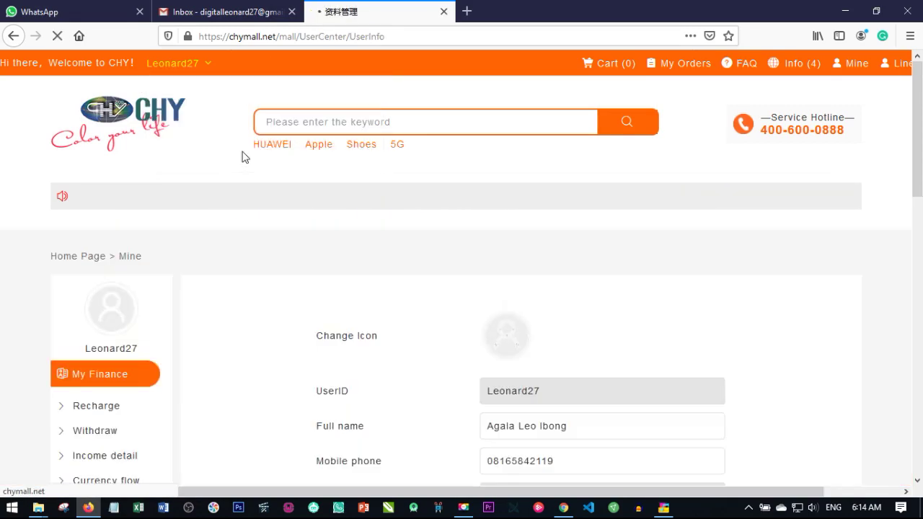
scroll(249, 219, down, 6)
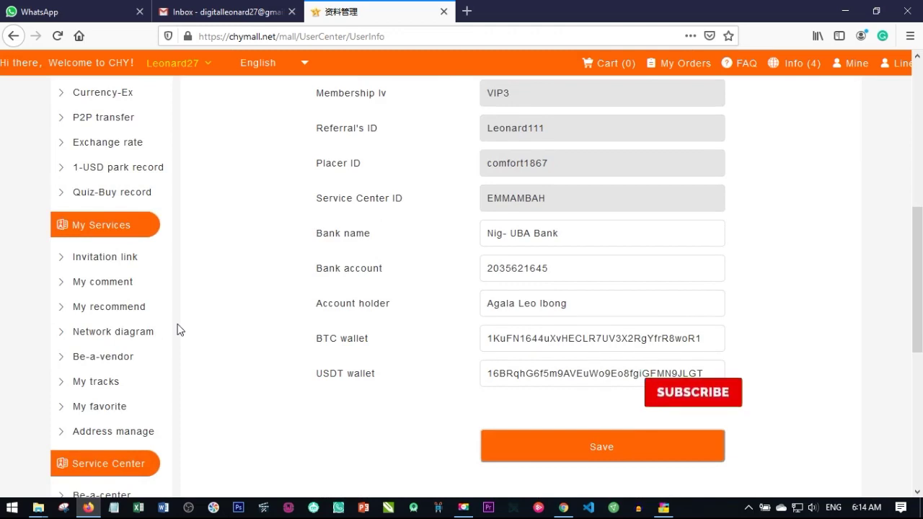
scroll(179, 333, down, 3)
scroll(77, 221, down, 2)
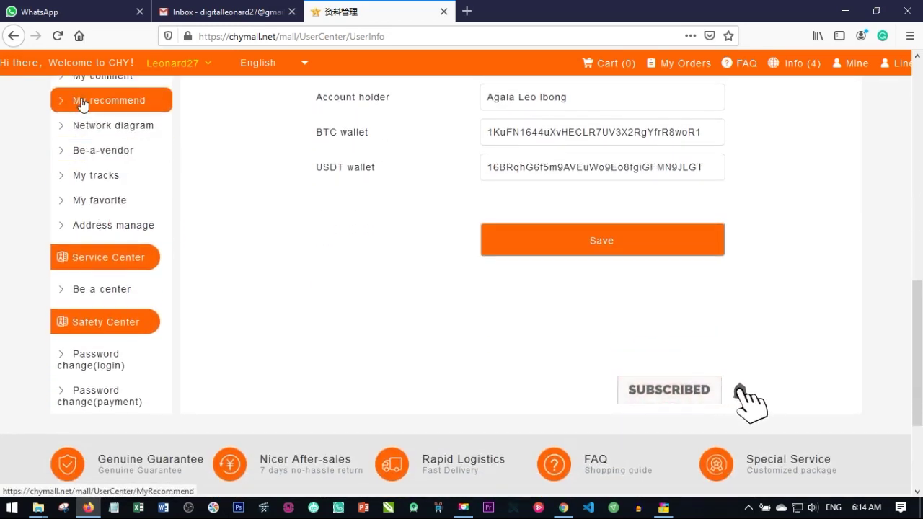
Open the Network diagram and start registering a member in the empty Register slot.
click(113, 134)
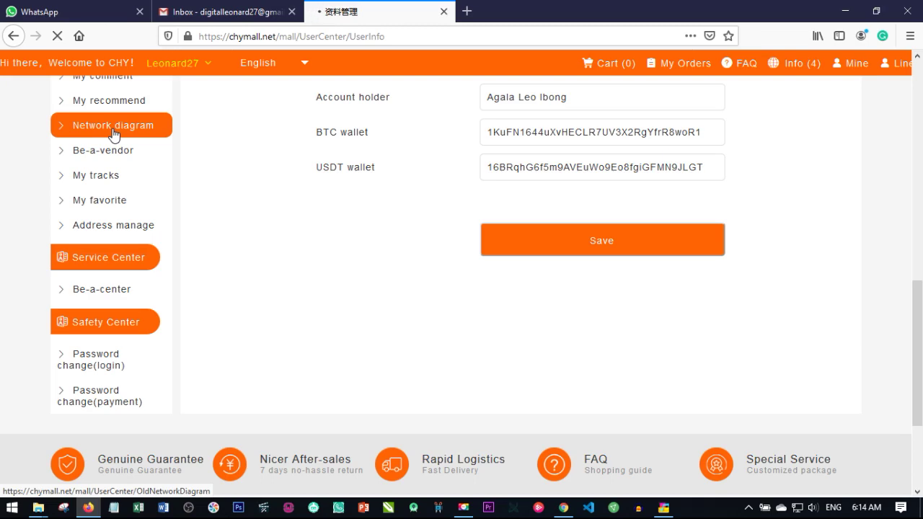
scroll(278, 201, down, 5)
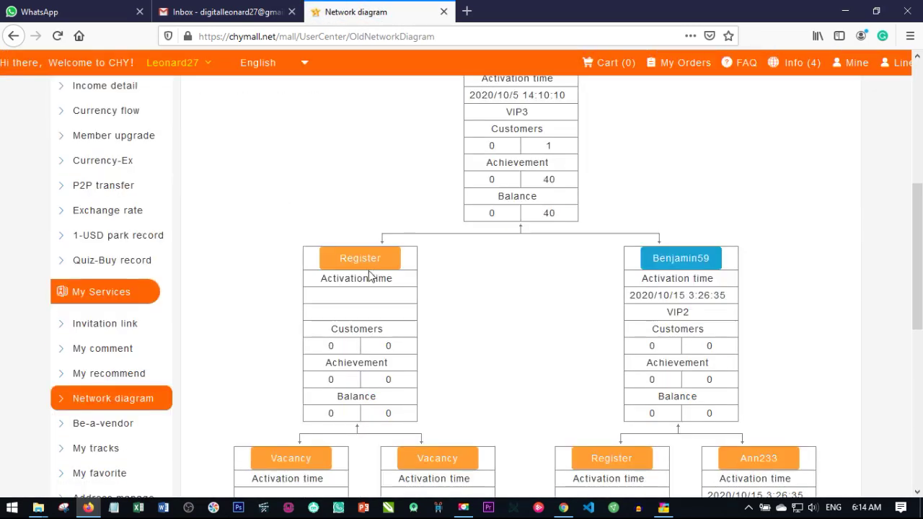
click(358, 261)
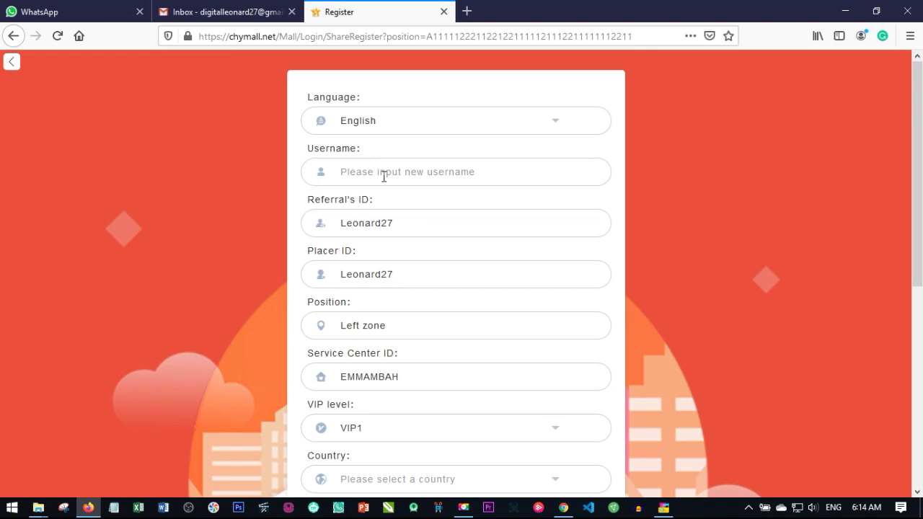
Enter the new member's username and scroll through the rest of the registration form.
text(ghghghgh123422)
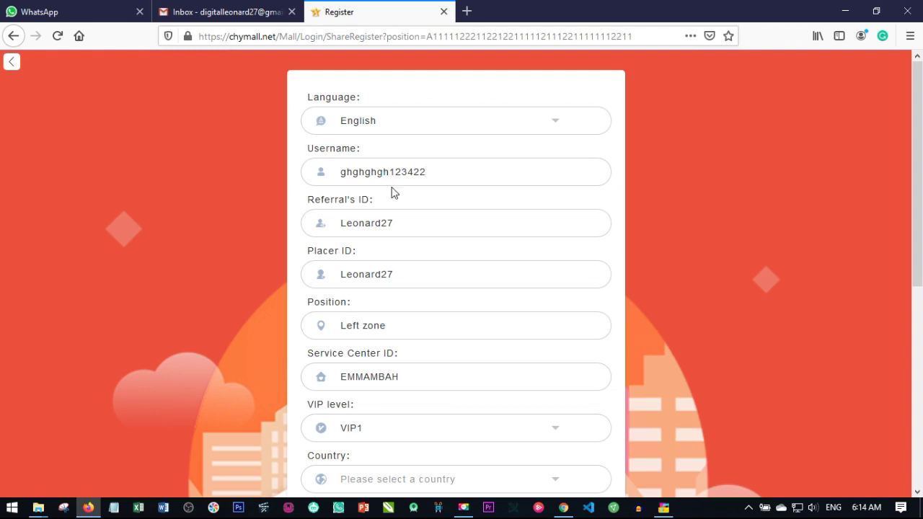
scroll(391, 186, down, 4)
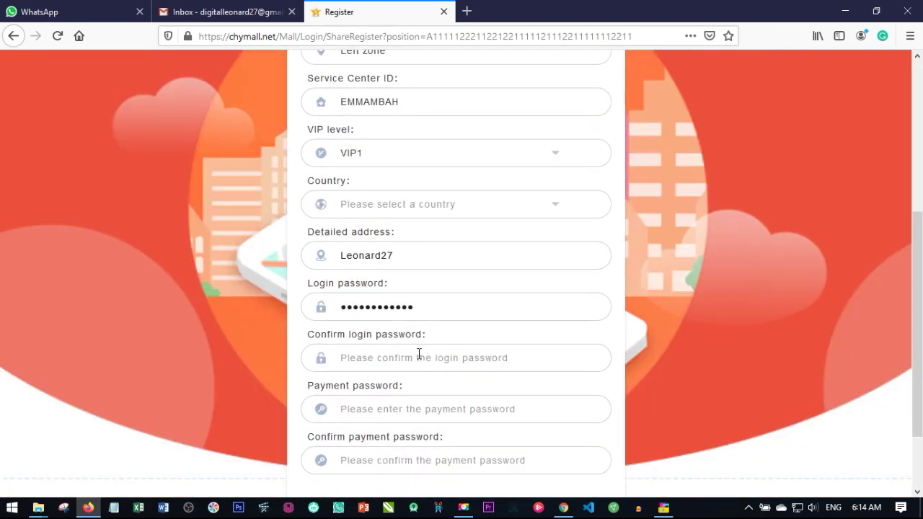
scroll(418, 355, up, 2)
scroll(312, 385, down, 2)
scroll(369, 400, up, 4)
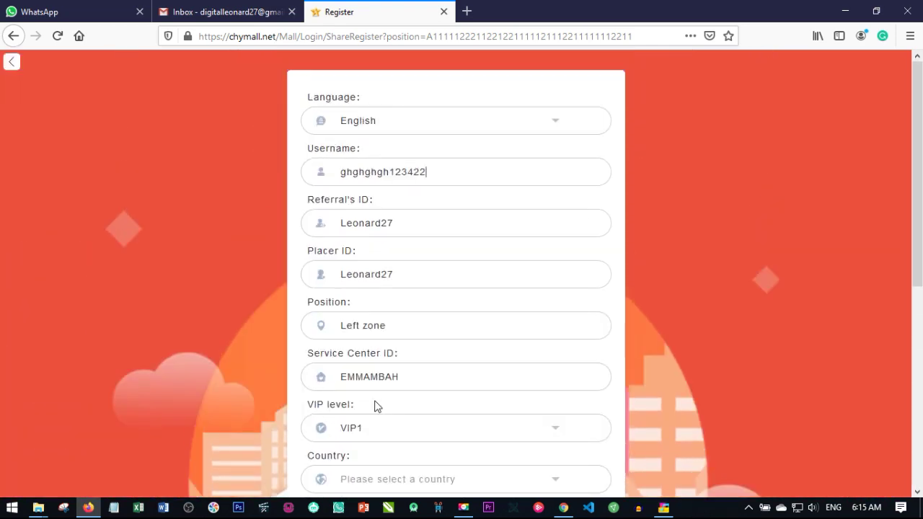
scroll(454, 201, down, 3)
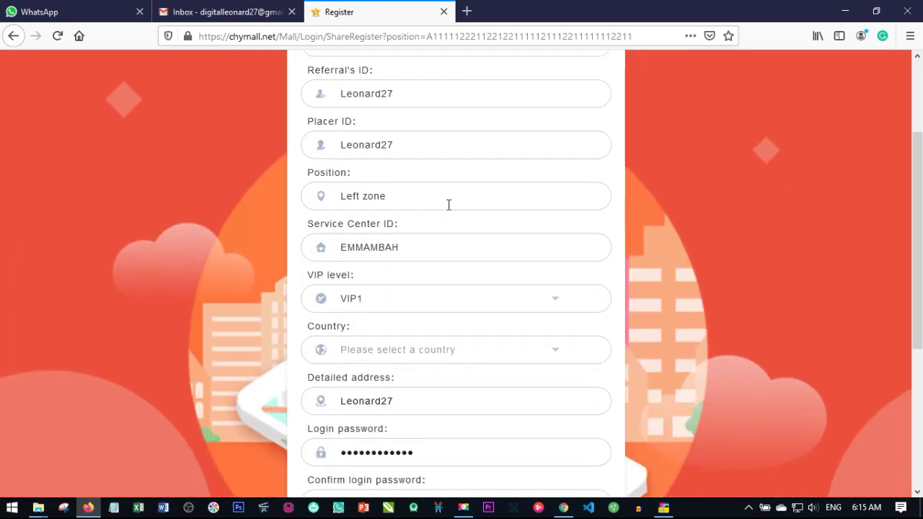
scroll(414, 261, down, 1)
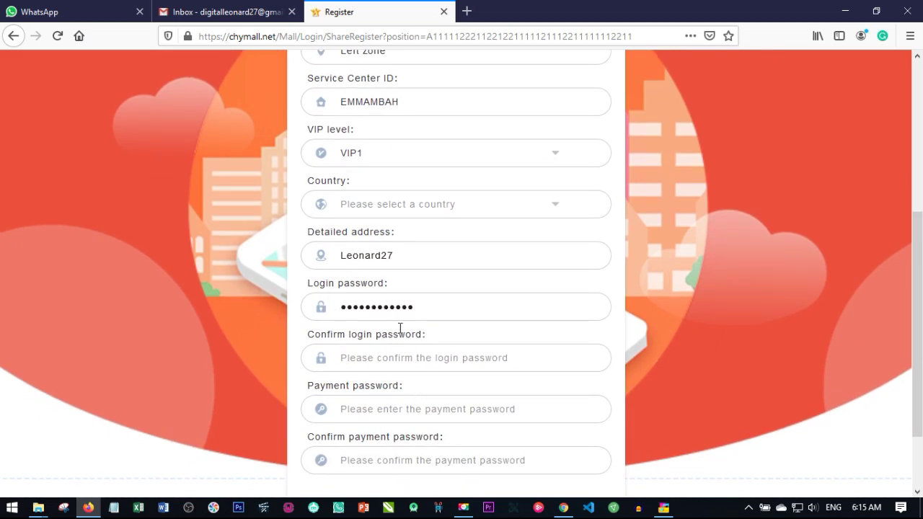
scroll(399, 368, up, 4)
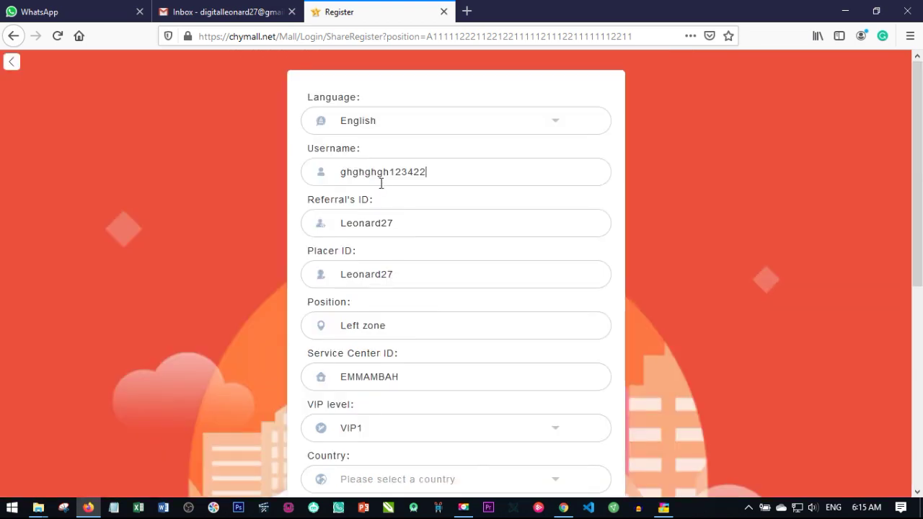
scroll(395, 166, down, 5)
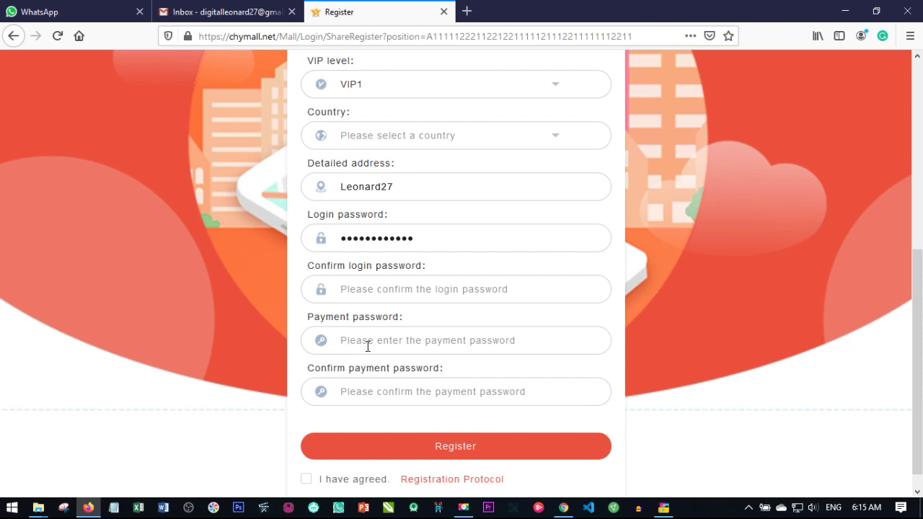
scroll(367, 346, up, 5)
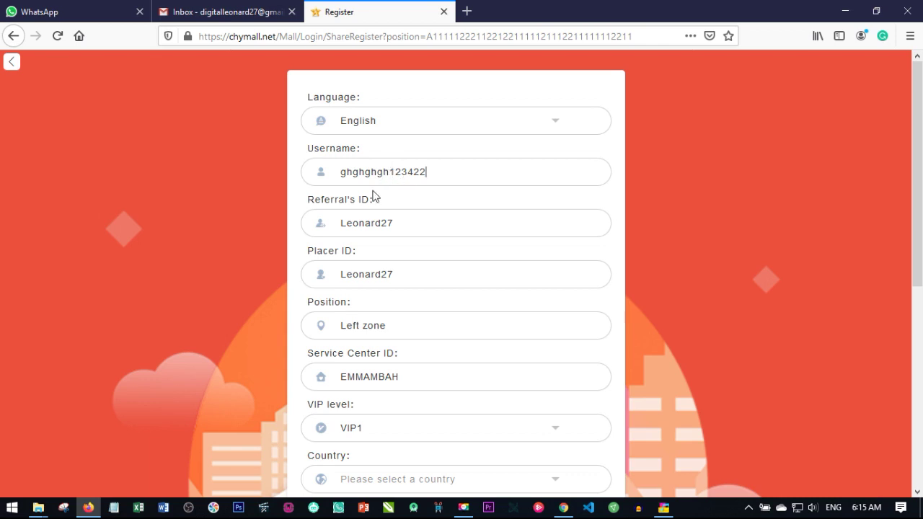
scroll(424, 238, down, 3)
scroll(423, 237, down, 2)
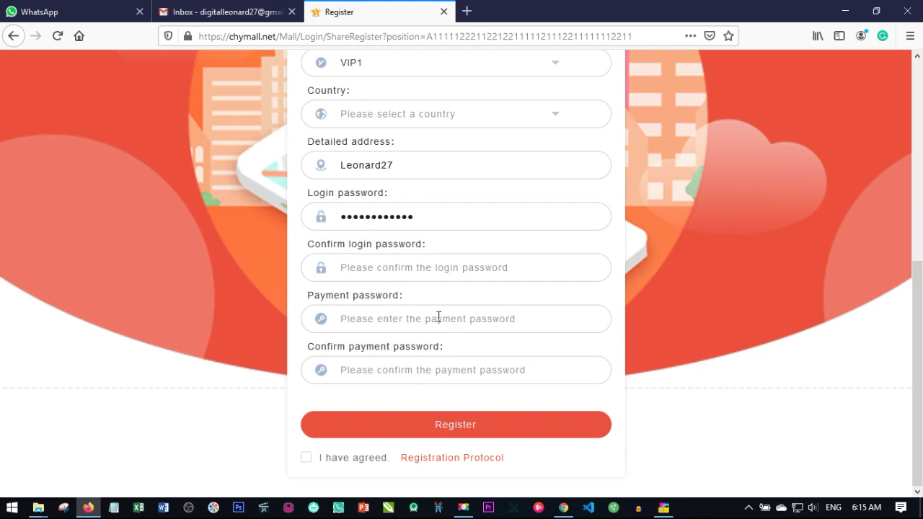
scroll(409, 319, up, 4)
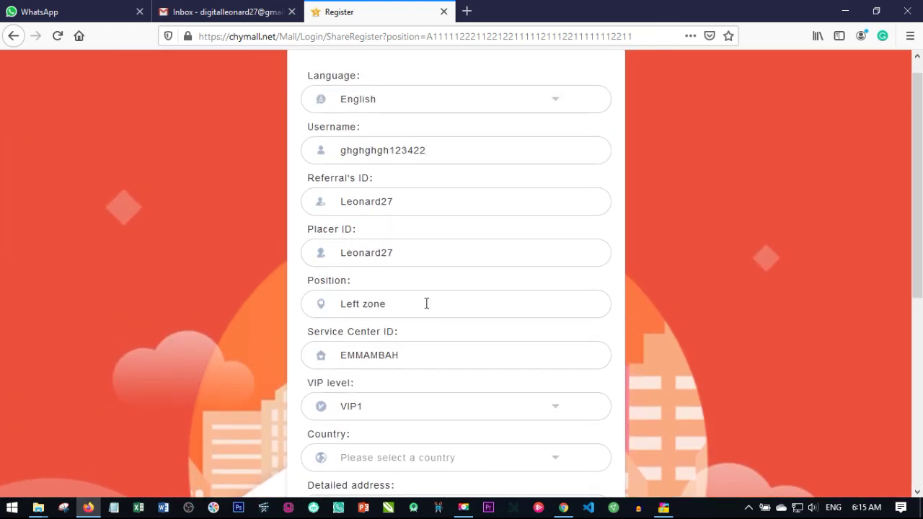
scroll(419, 296, up, 1)
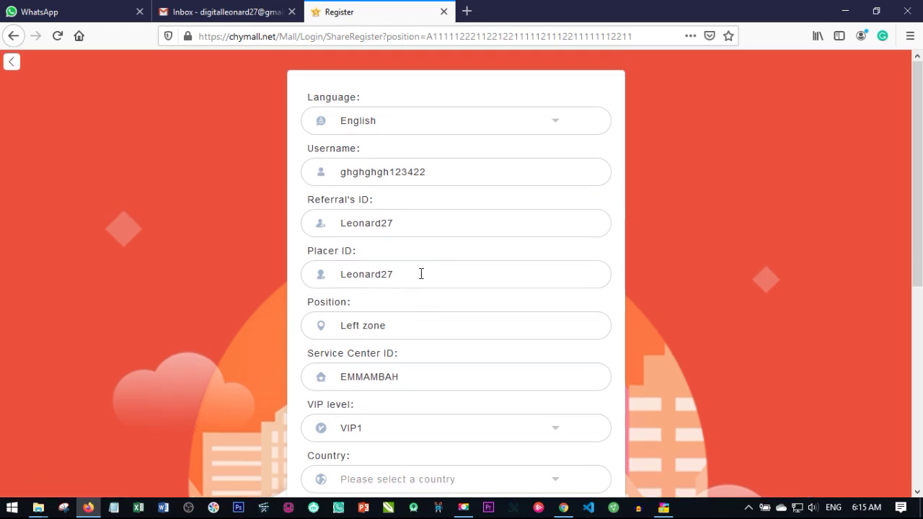
scroll(442, 319, down, 3)
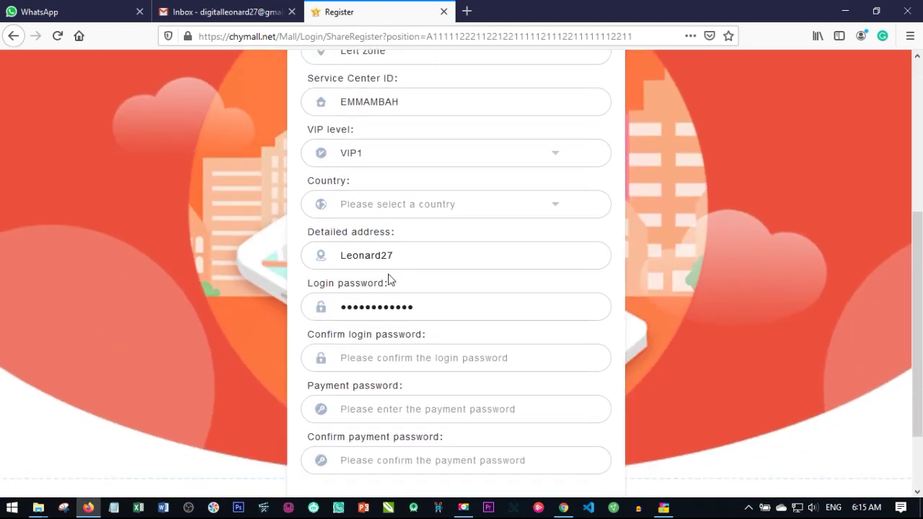
scroll(402, 294, up, 4)
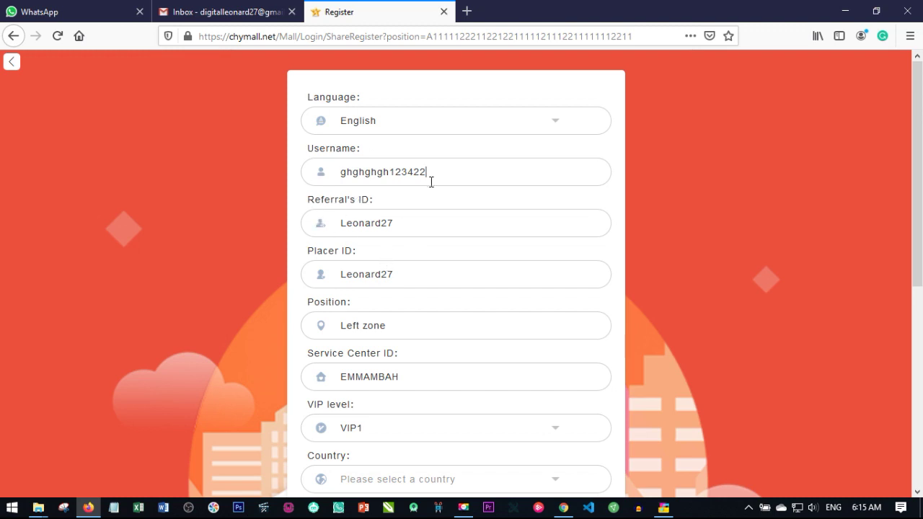
Trim the end off the username and retype the login and confirm login passwords.
key(BackSpace)
key(BackSpace)
key(BackSpace)
key(BackSpace)
key(BackSpace)
key(BackSpace)
key(BackSpace)
key(BackSpace)
key(BackSpace)
scroll(436, 238, down, 1)
scroll(437, 244, down, 7)
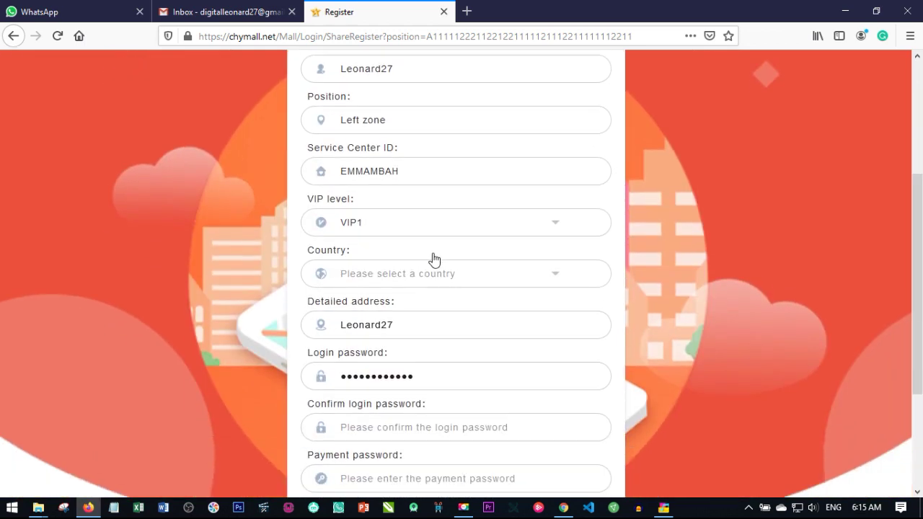
double_click(379, 208)
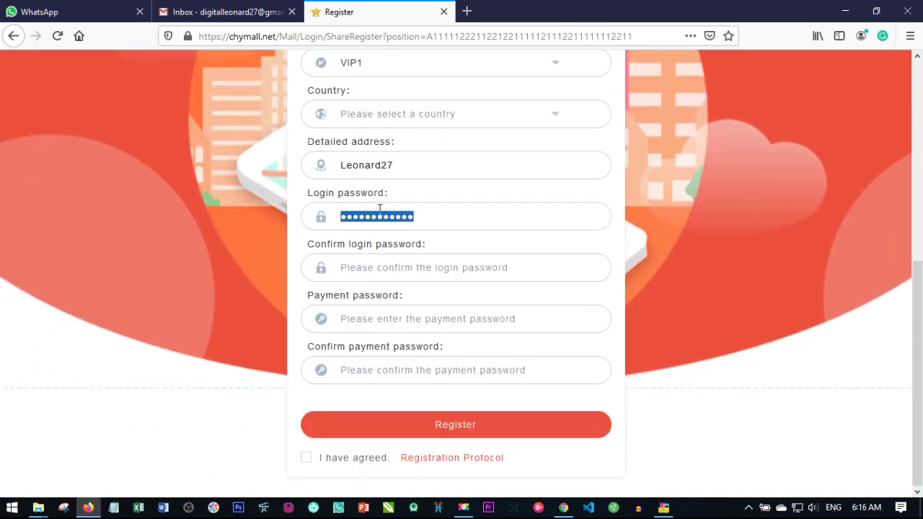
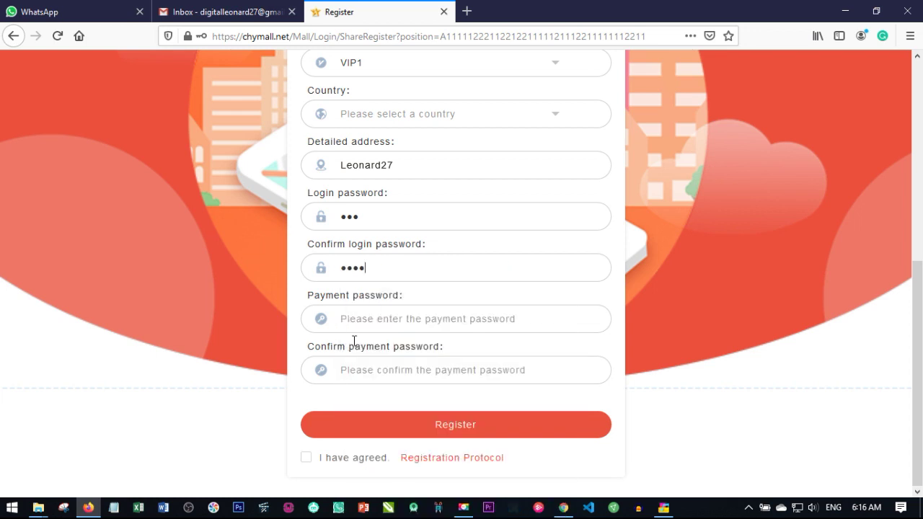
drag(364, 216, 253, 189)
drag(383, 279, 305, 278)
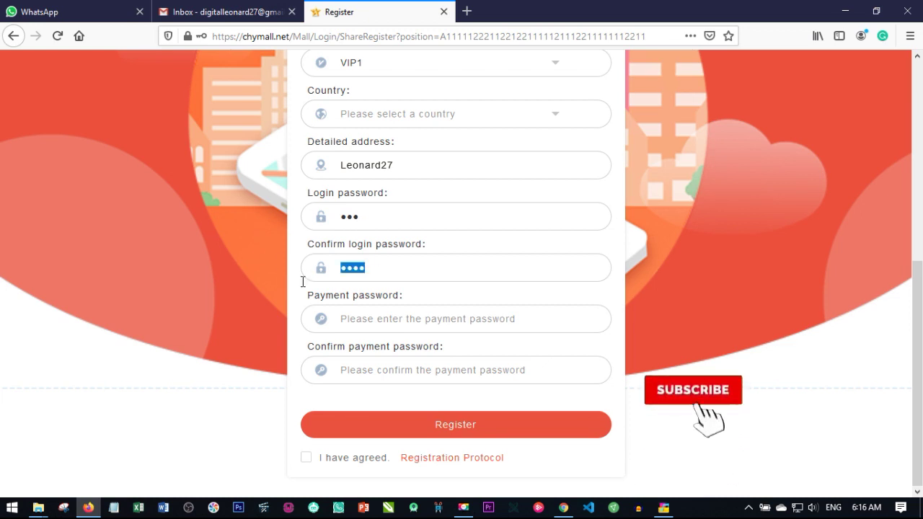
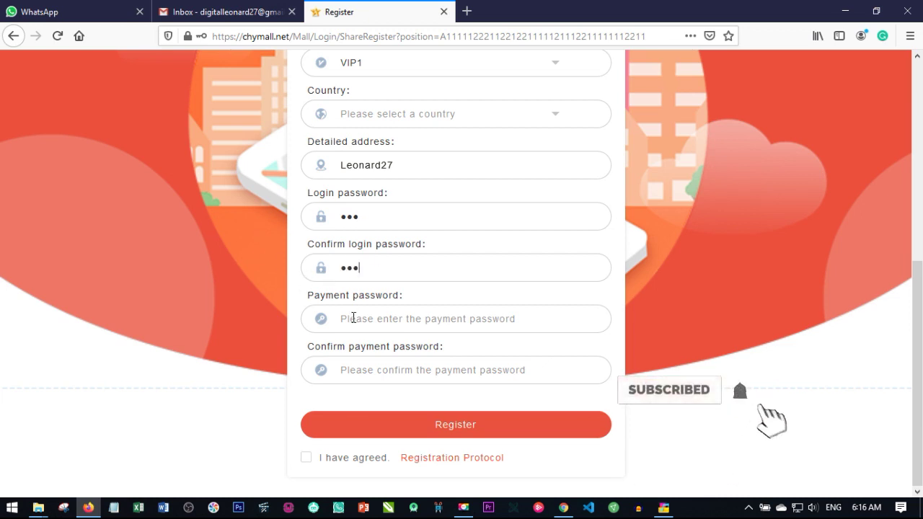
Redo the login, payment and confirm payment passwords as matching eight-character passwords.
click(354, 318)
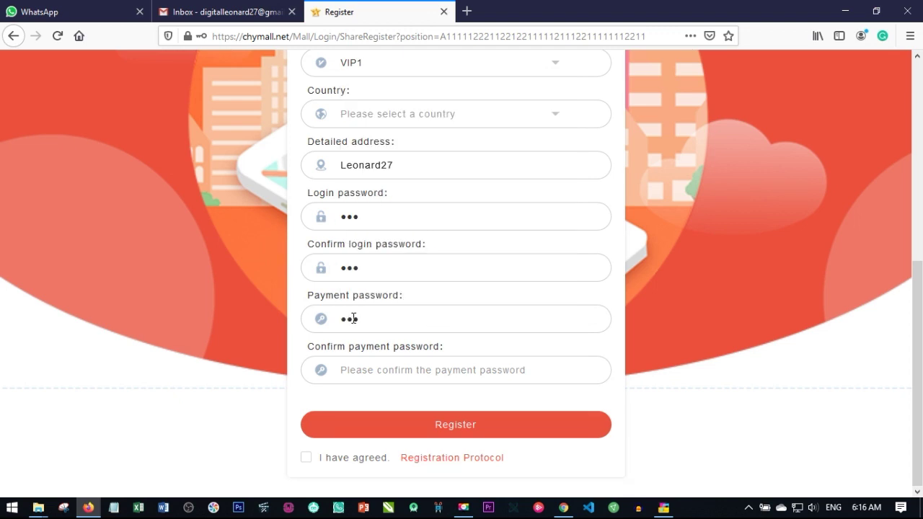
drag(385, 220, 281, 200)
text(12)
drag(374, 274, 255, 286)
drag(381, 319, 243, 320)
click(349, 369)
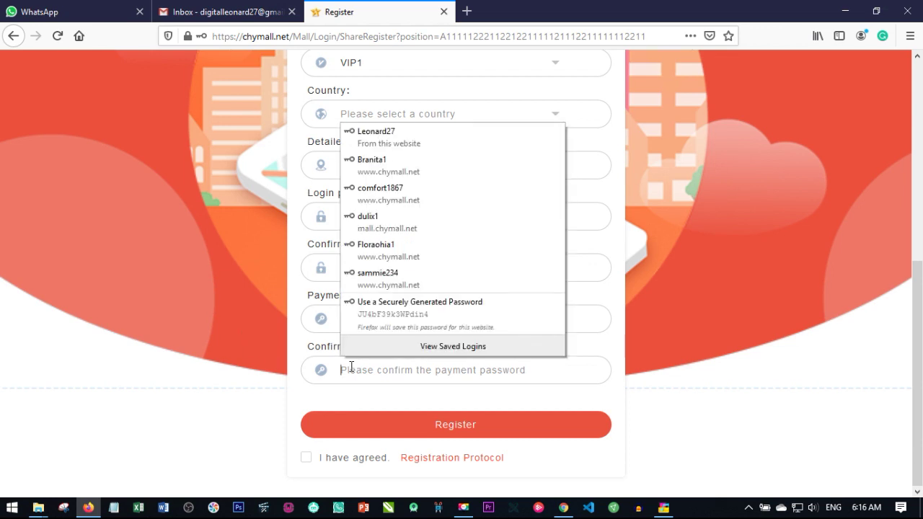
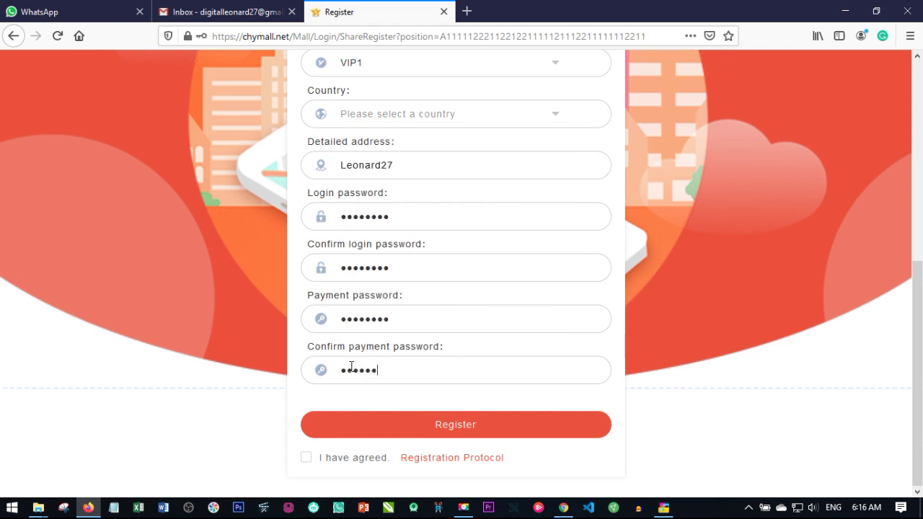
Tick the 'I have agreed' box to accept the registration agreement.
scroll(404, 283, up, 2)
scroll(360, 323, down, 2)
scroll(373, 238, up, 7)
scroll(344, 199, down, 1)
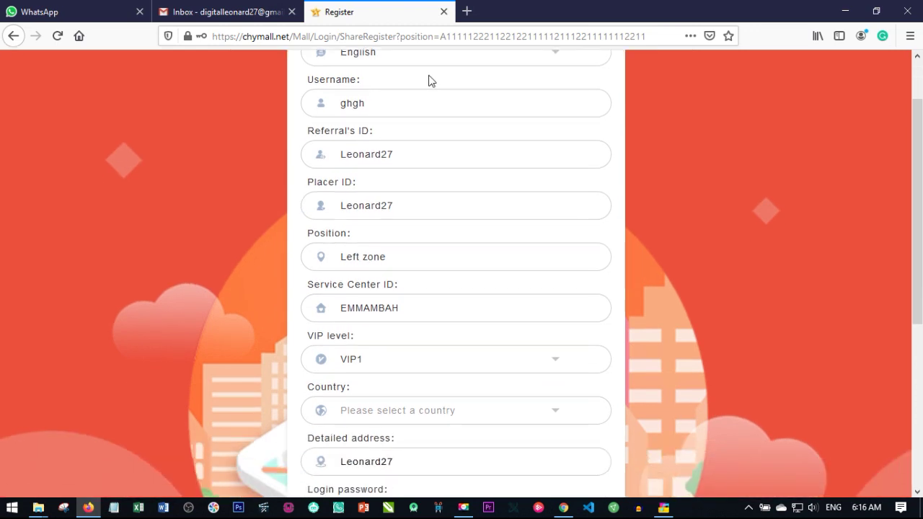
scroll(416, 166, down, 4)
scroll(416, 167, up, 3)
scroll(418, 165, down, 5)
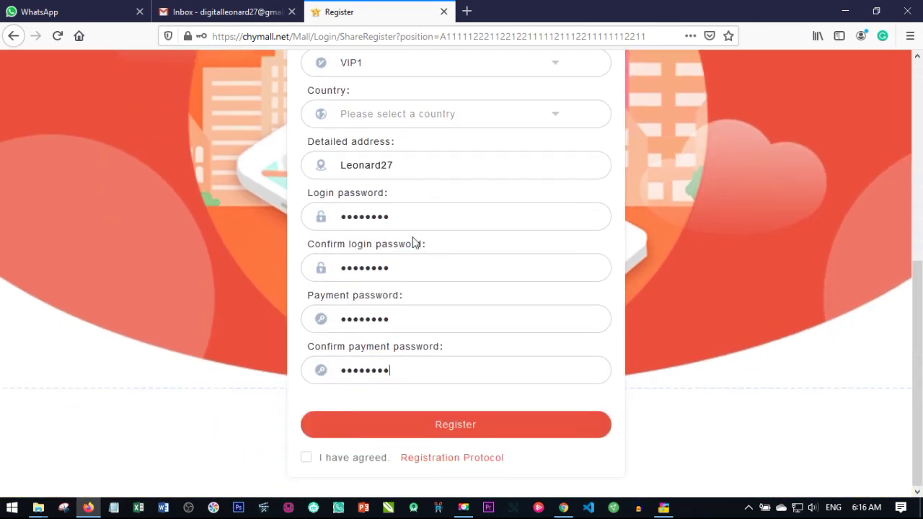
click(307, 458)
Submit the form, dismiss Firefox's update-login popup, and submit again.
click(465, 424)
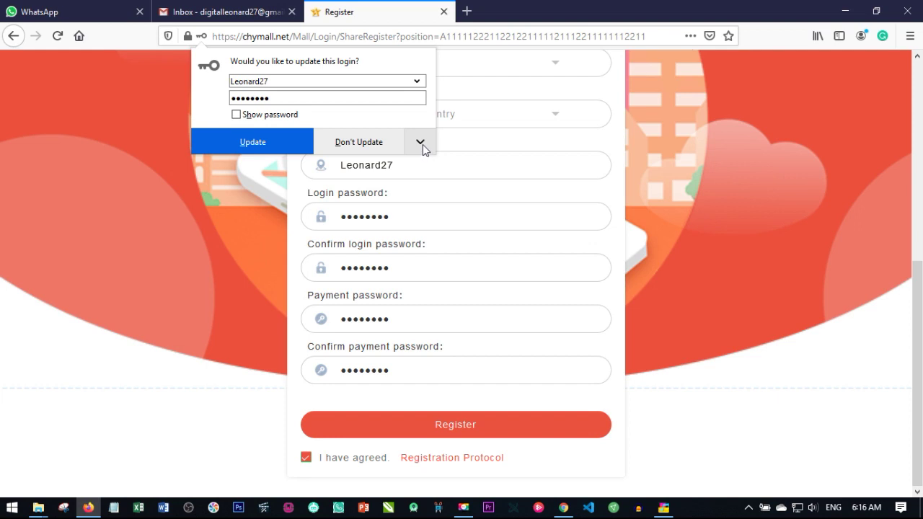
click(839, 190)
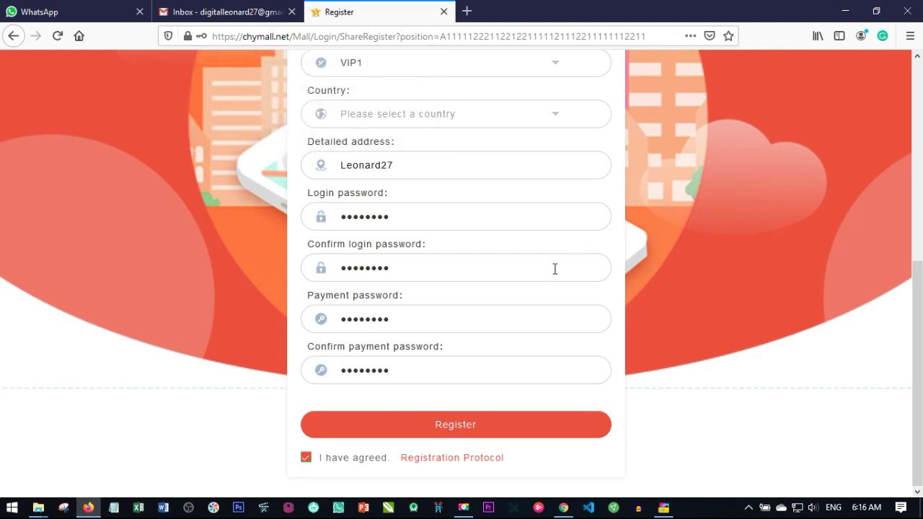
click(465, 425)
Choose Nigeria from the Country list and submit the registration form.
click(392, 120)
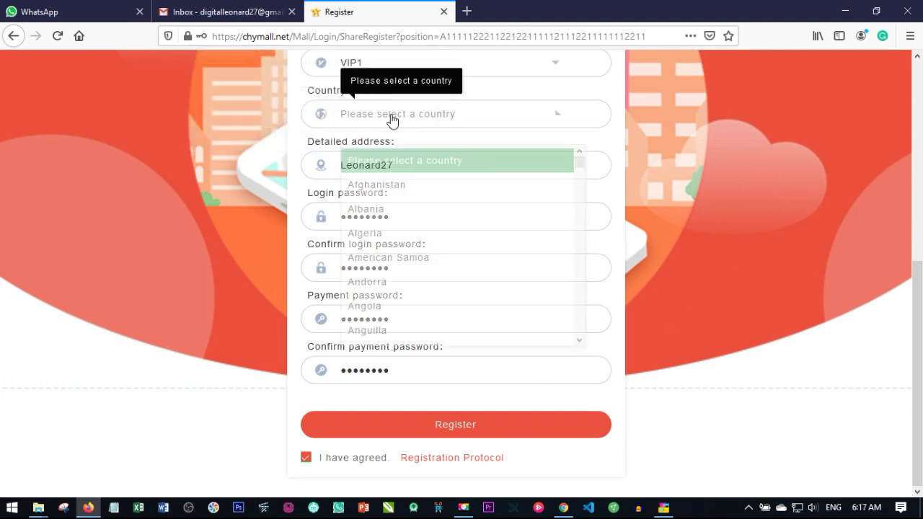
scroll(405, 237, down, 10)
scroll(405, 248, down, 15)
scroll(389, 278, down, 10)
scroll(373, 273, down, 6)
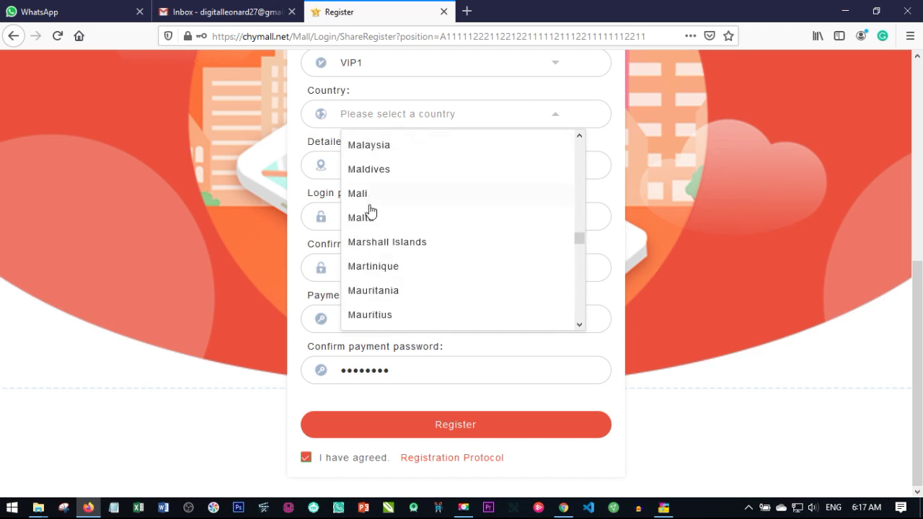
scroll(369, 216, down, 7)
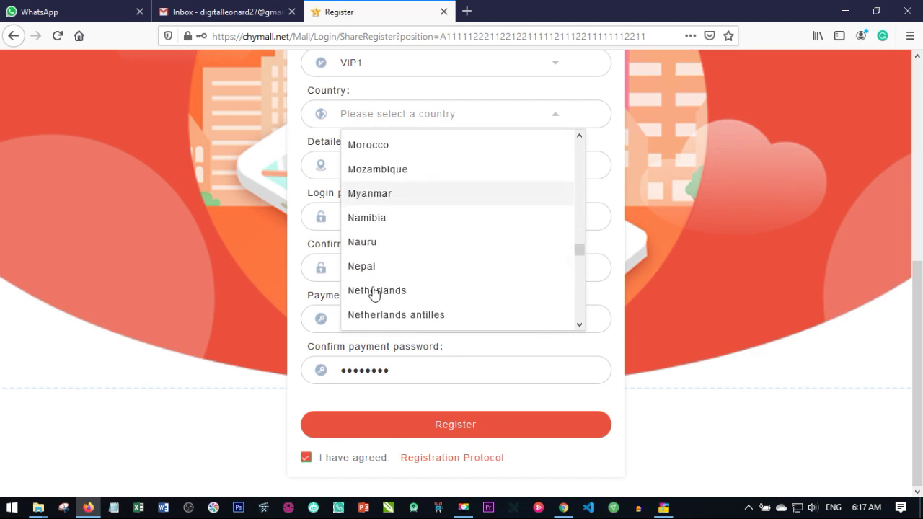
scroll(367, 235, down, 10)
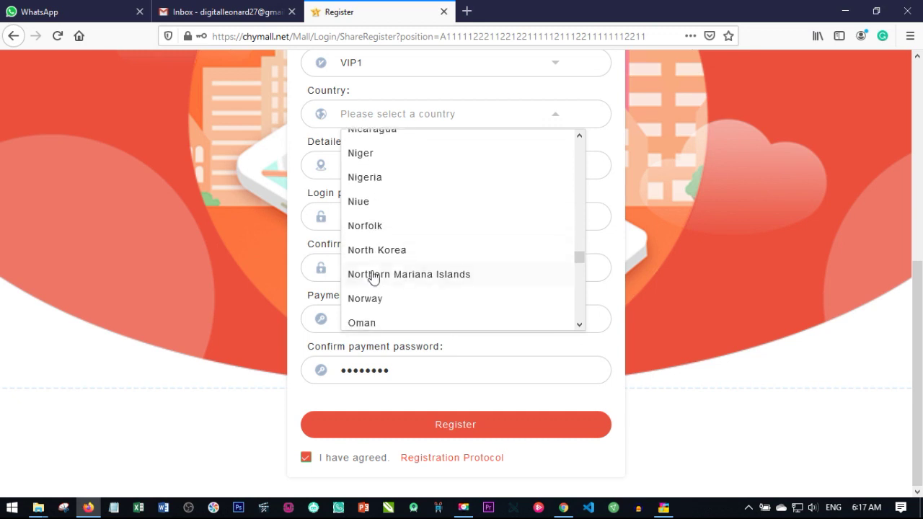
click(368, 177)
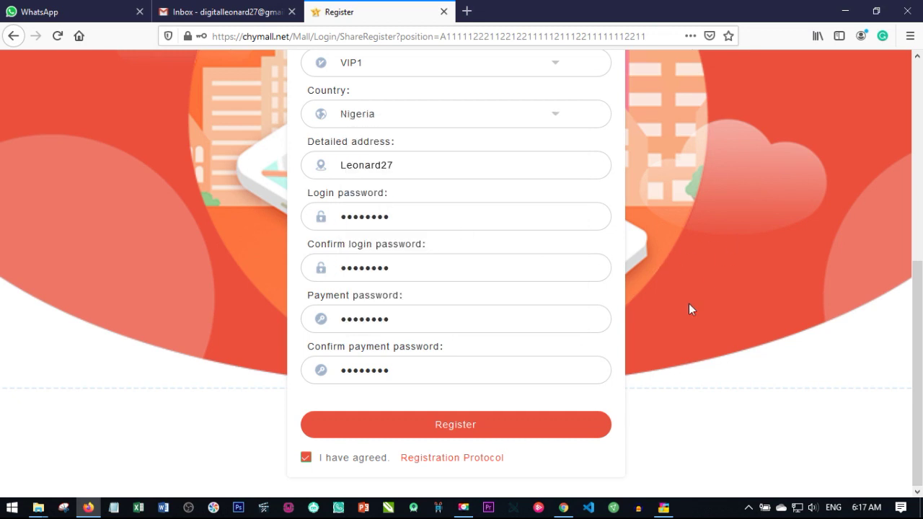
click(425, 424)
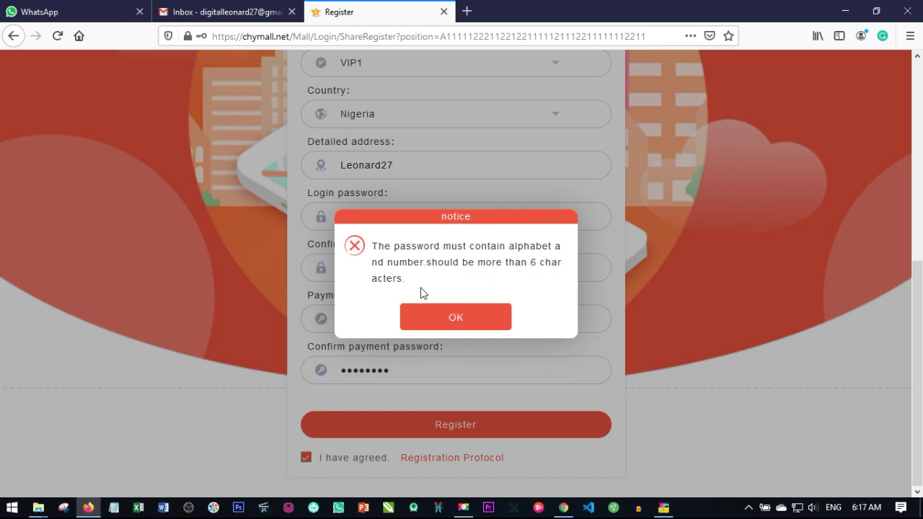
Dismiss the password notice, add a character to the passwords, and resubmit the form.
click(433, 323)
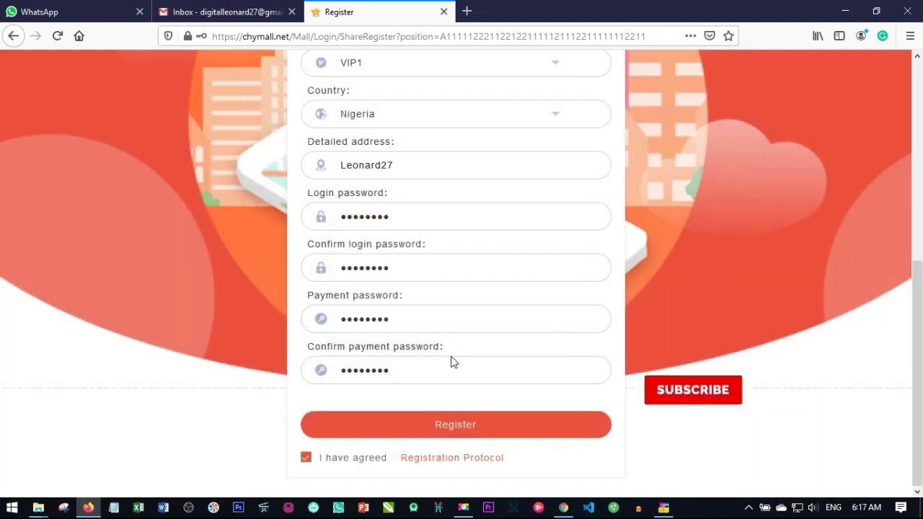
click(422, 275)
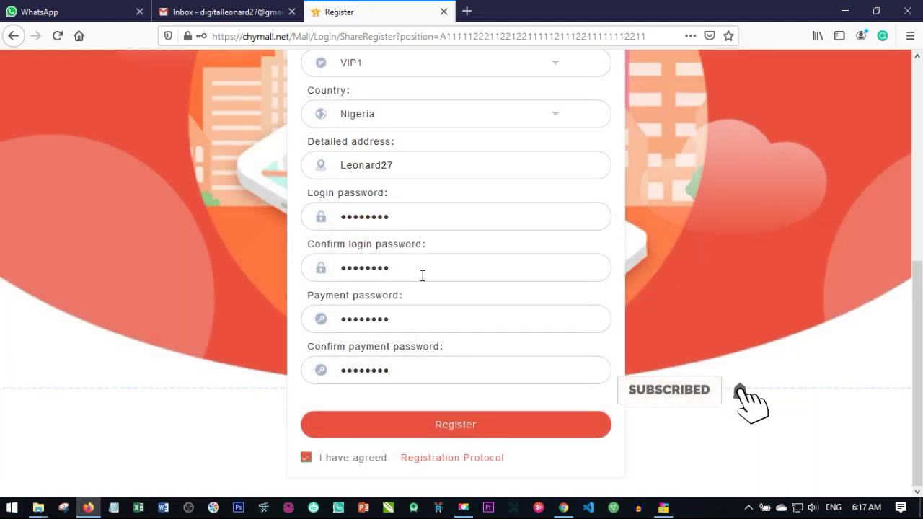
text(1)
click(415, 320)
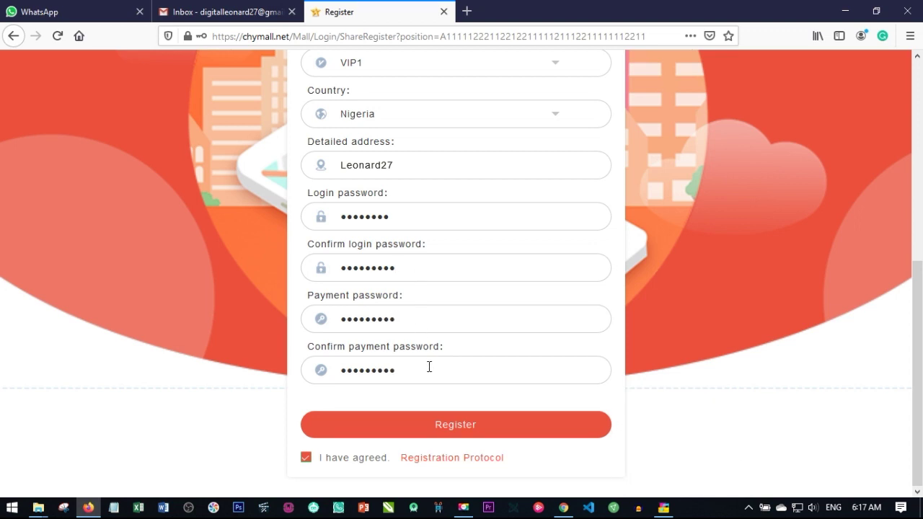
click(411, 219)
click(448, 426)
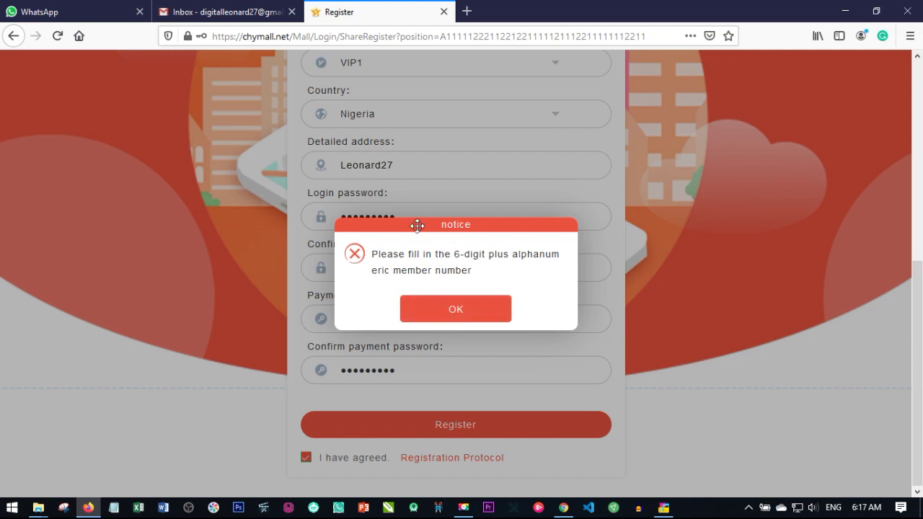
click(452, 308)
Scroll through the filled registration form, then go back to the Network Structure page.
scroll(520, 304, up, 5)
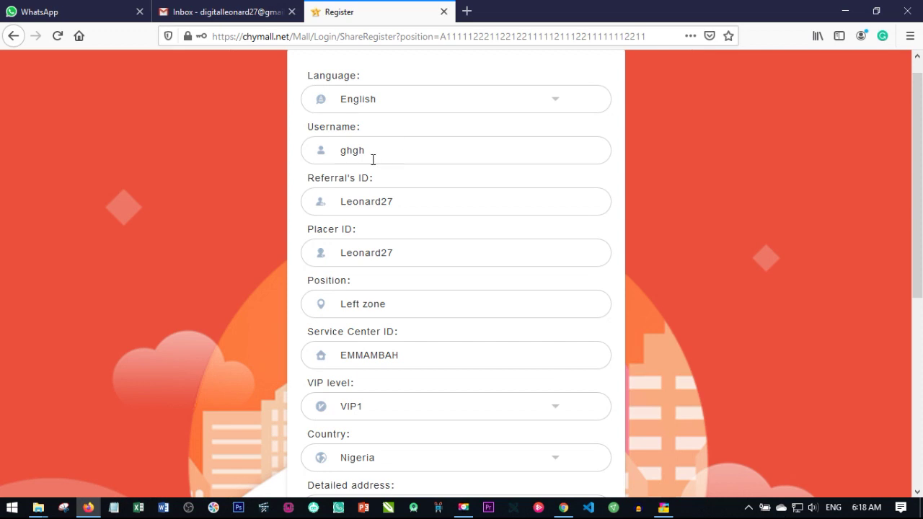
scroll(577, 223, down, 5)
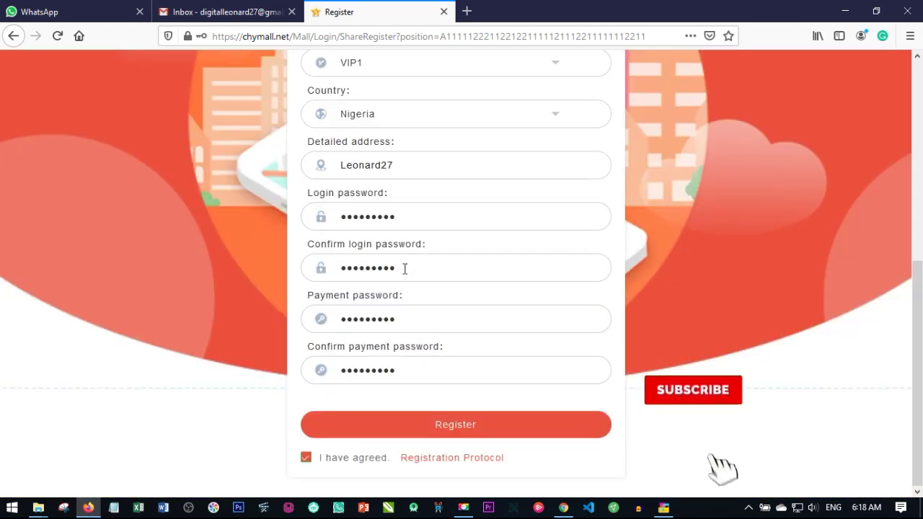
scroll(397, 291, up, 5)
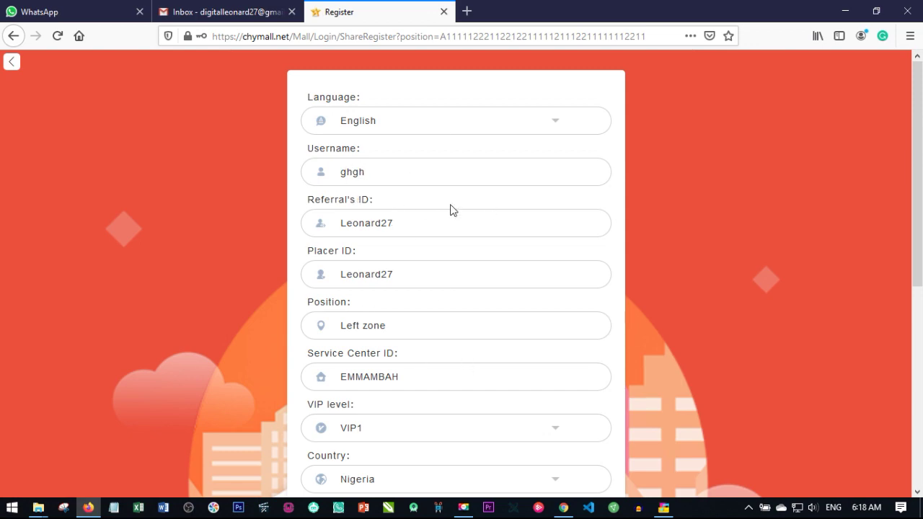
scroll(451, 199, down, 5)
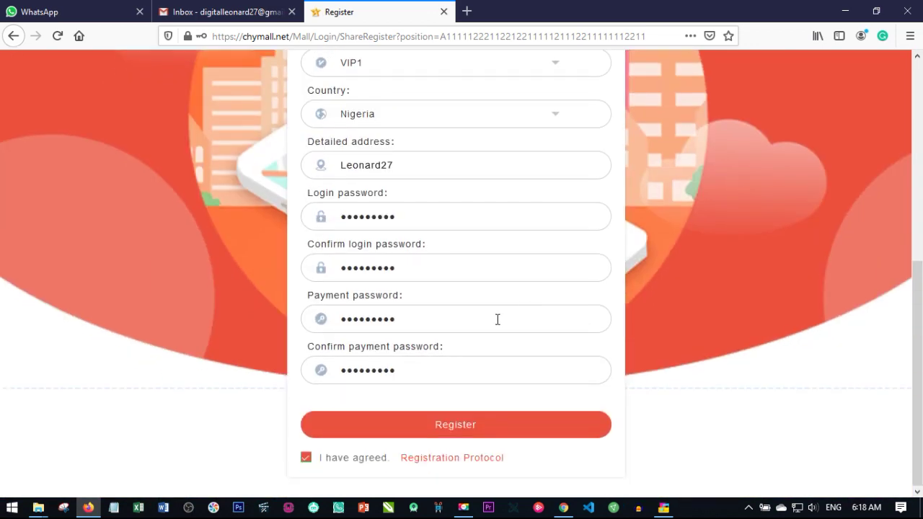
scroll(453, 223, up, 5)
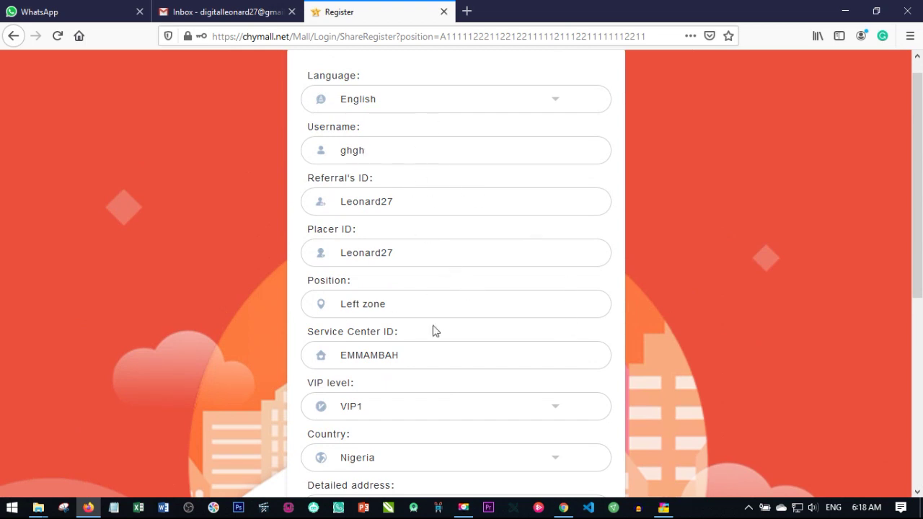
scroll(385, 179, down, 1)
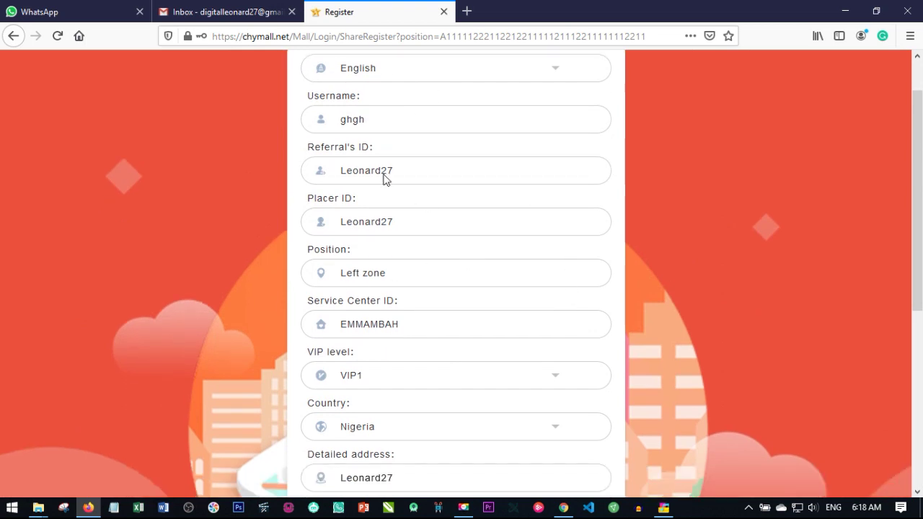
scroll(384, 178, down, 5)
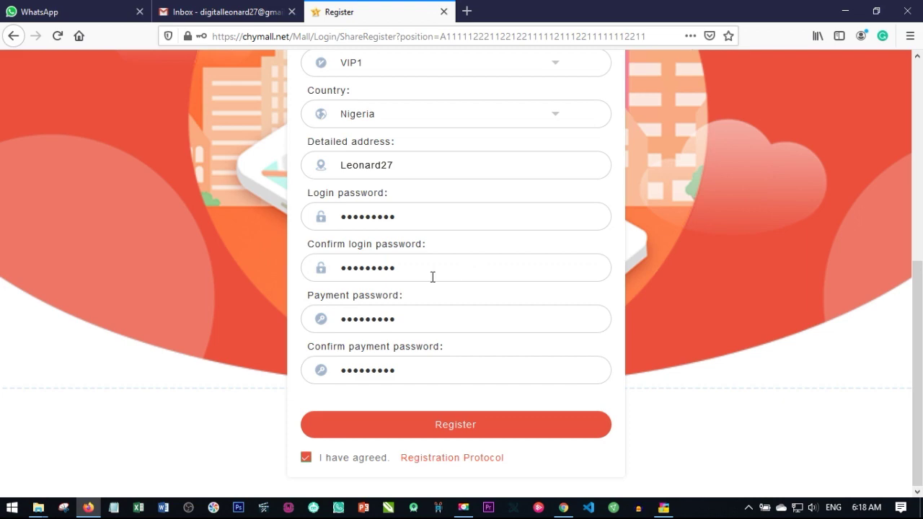
scroll(154, 167, up, 4)
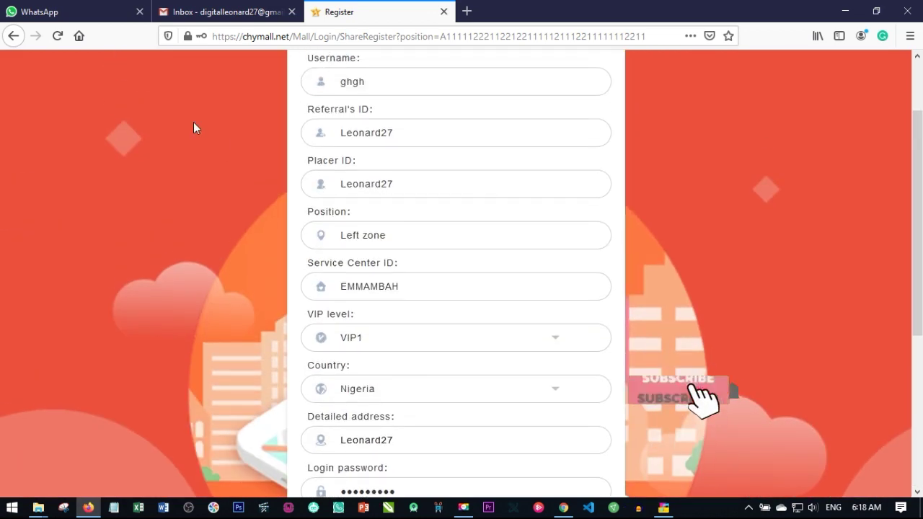
click(13, 36)
Open Recharge under My Finance to see 0.00 consumption points and 14.00 CHY points.
scroll(147, 262, up, 6)
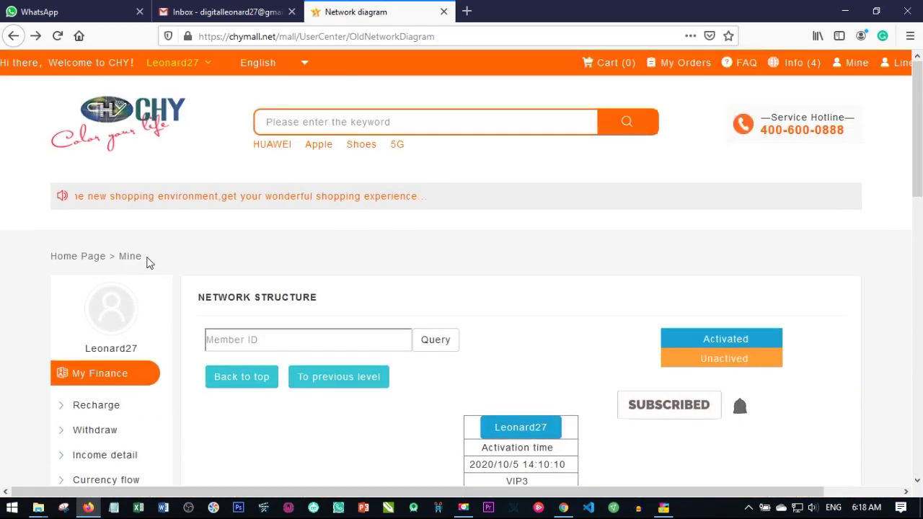
click(99, 408)
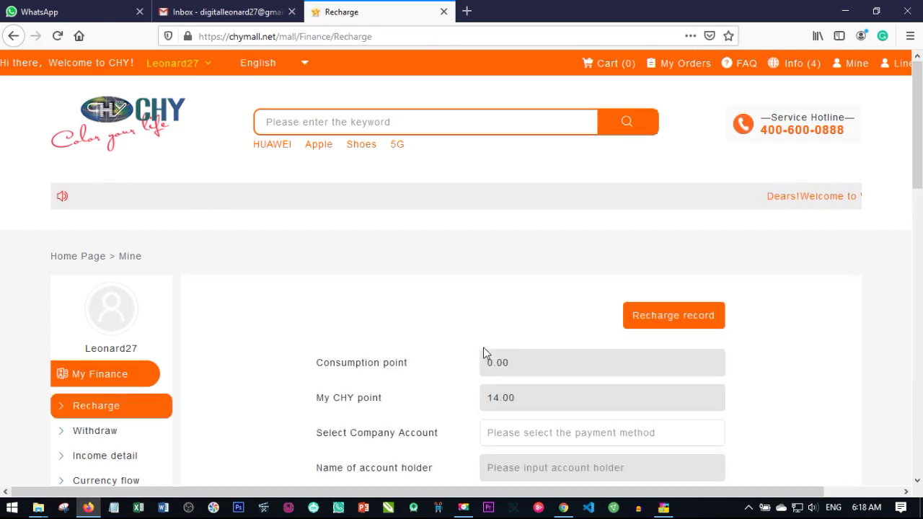
scroll(483, 348, down, 4)
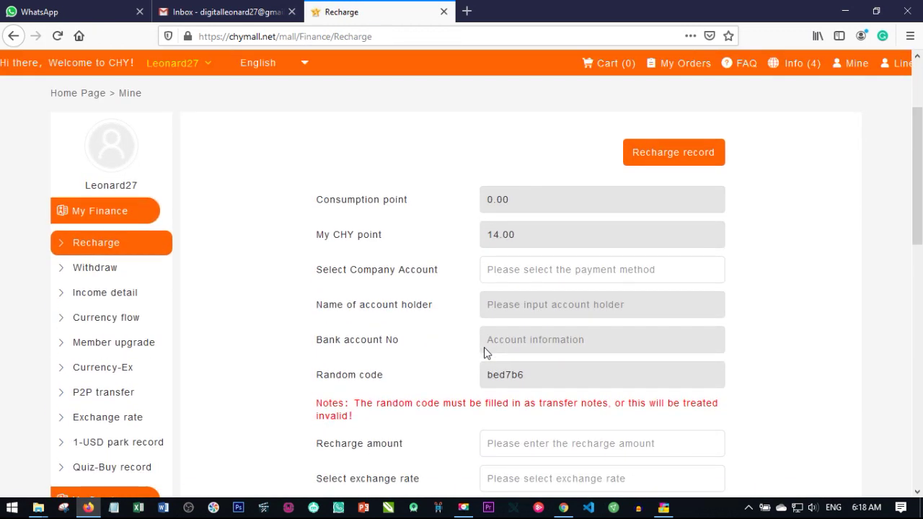